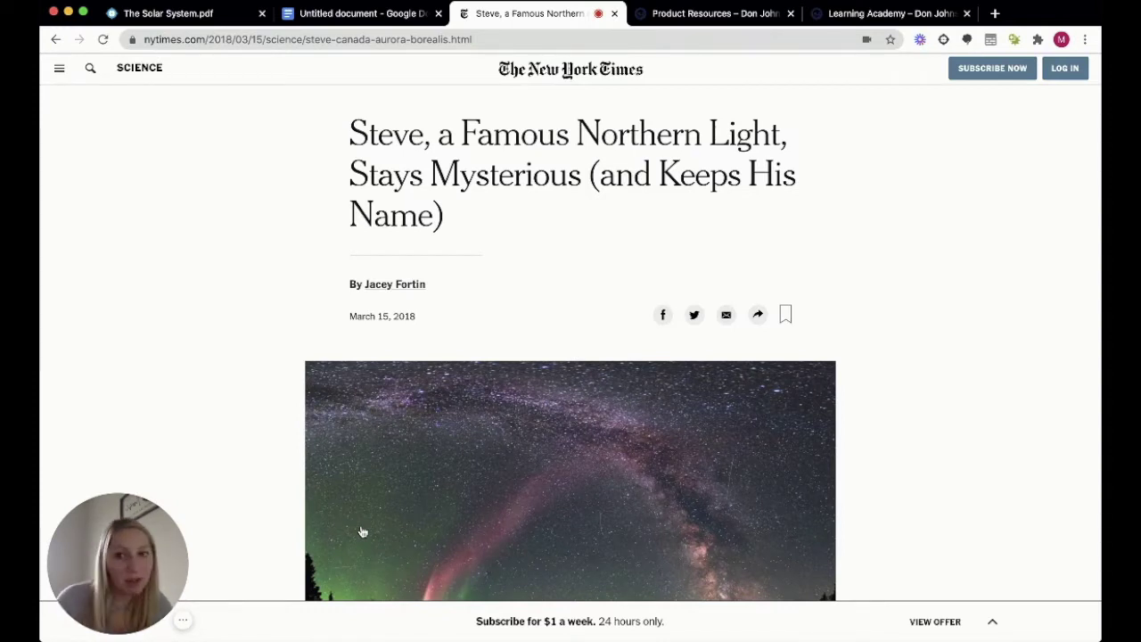
# Open the Snap&Read extension menu from the Chrome toolbar over the aurora article.
pyautogui.click(943, 40)
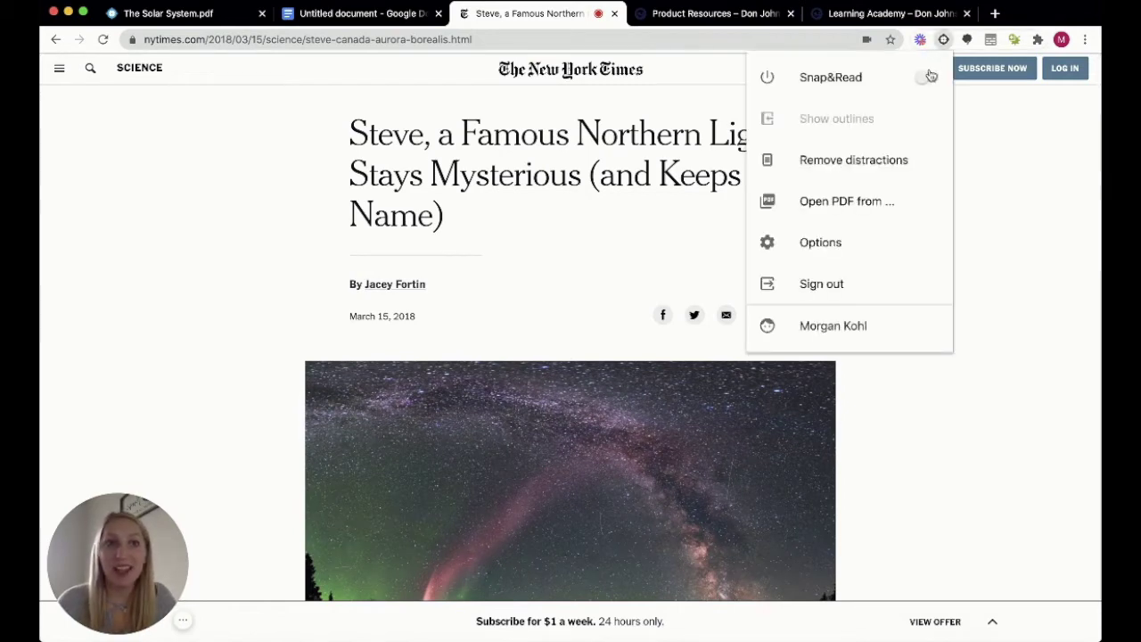
# Turn Snap&Read on for the aurora article and close the extension menu.
pyautogui.click(930, 77)
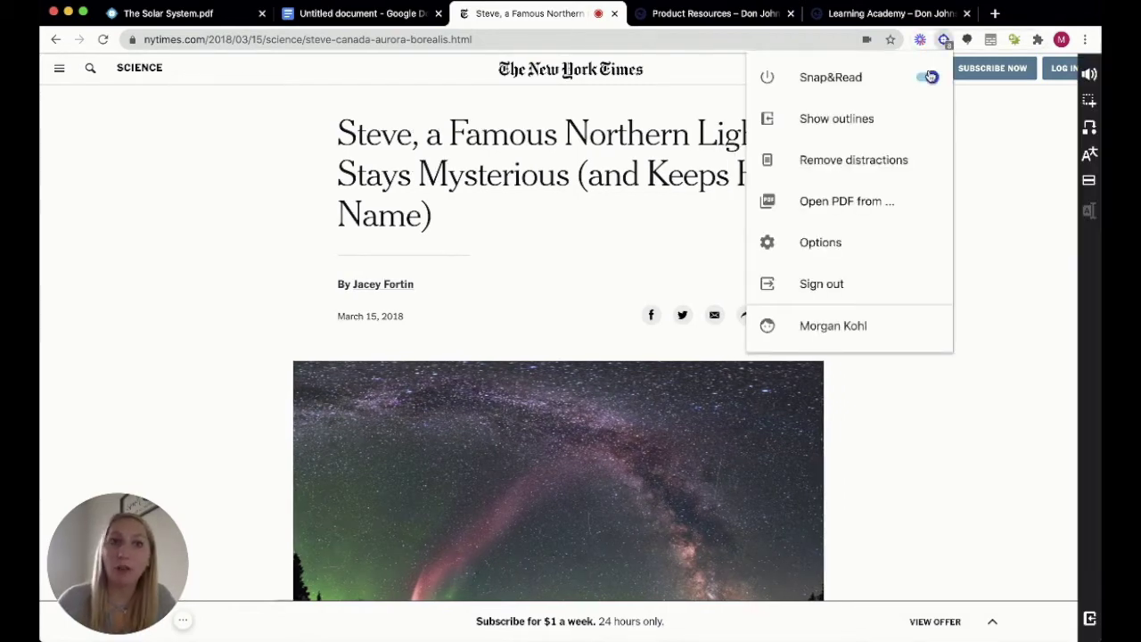
pyautogui.click(979, 443)
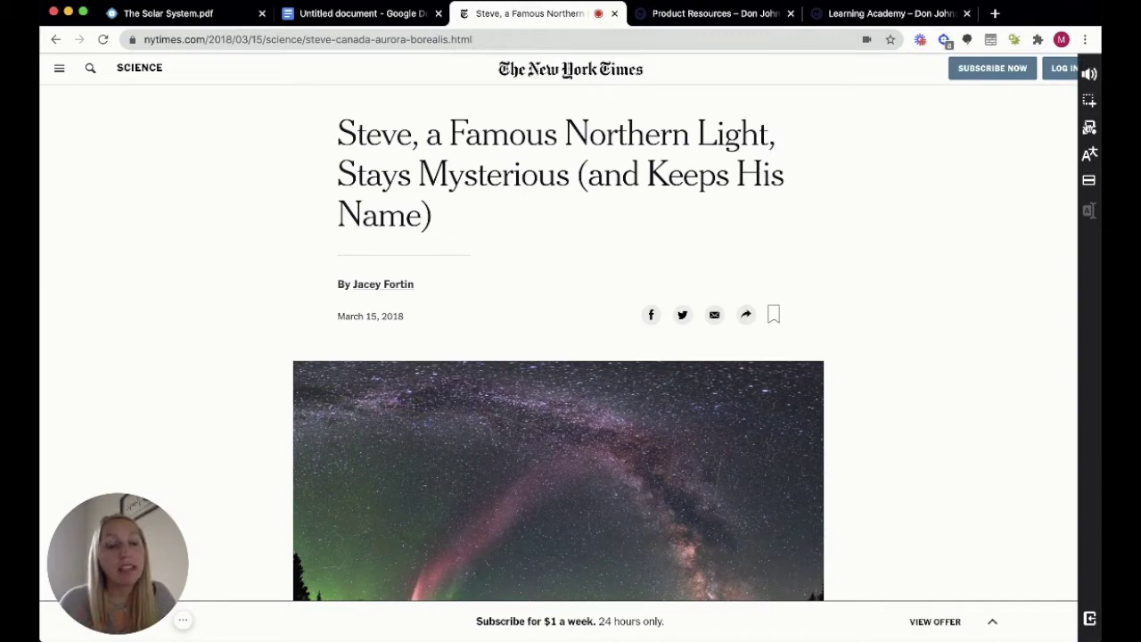
pyautogui.scroll(-5, 1005, 273)
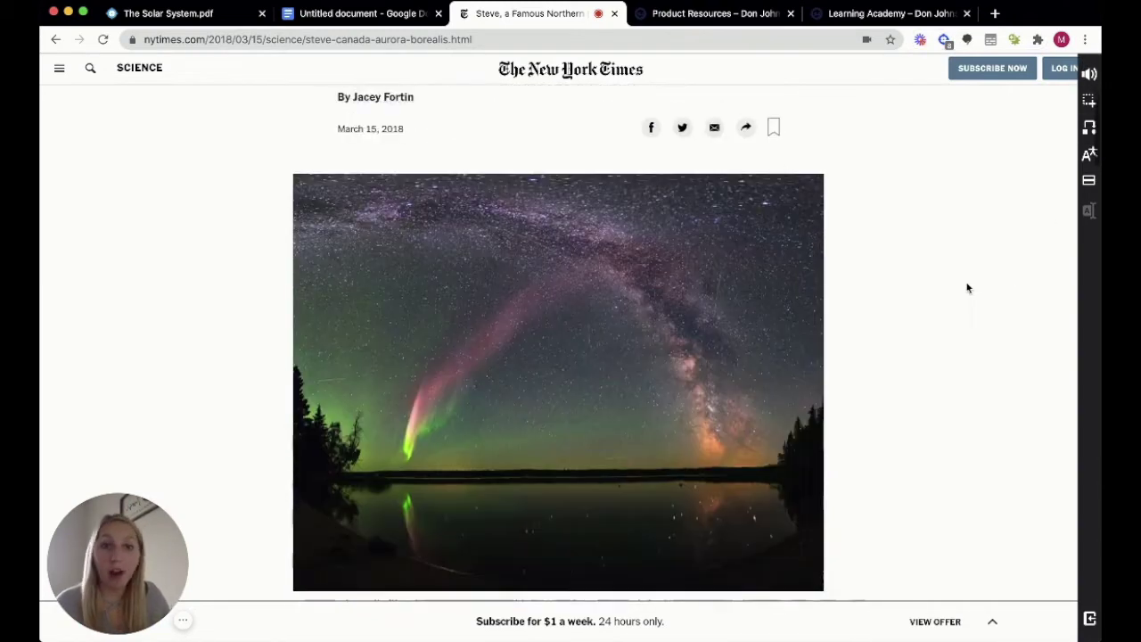
pyautogui.scroll(-5, 967, 288)
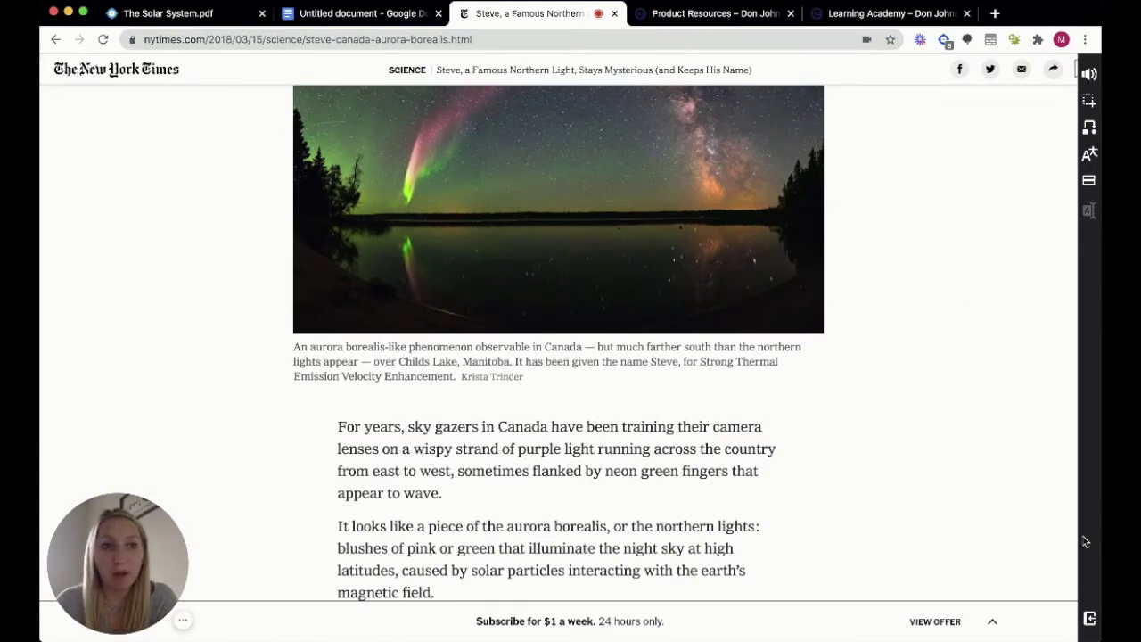
# Create a new blank outline and name it 'Northern Lights'.
pyautogui.click(1089, 622)
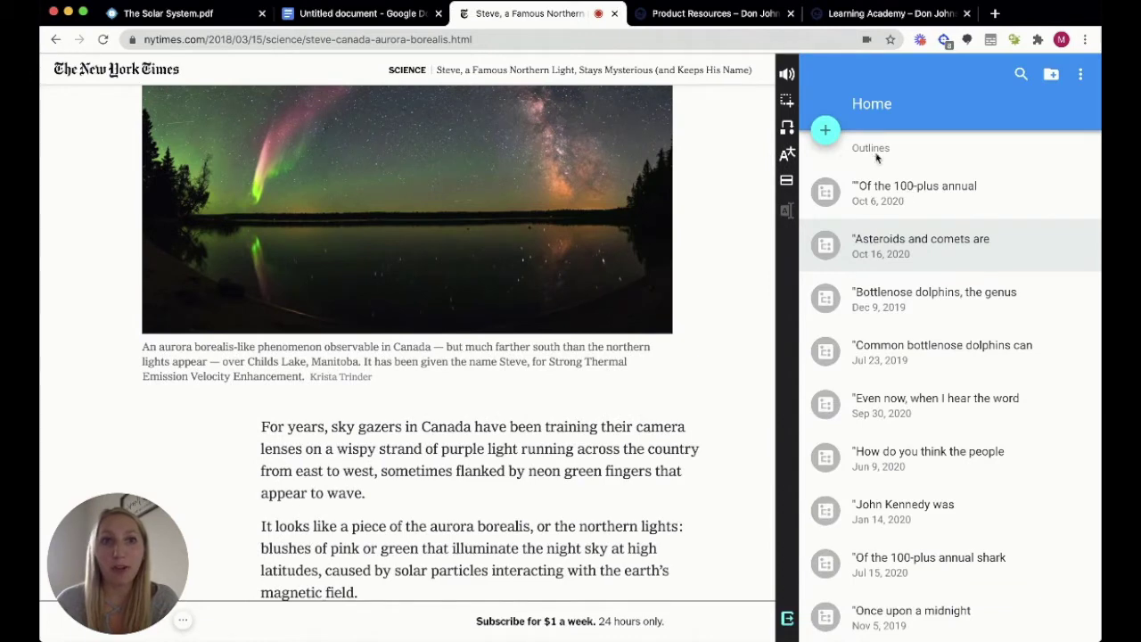
pyautogui.click(827, 134)
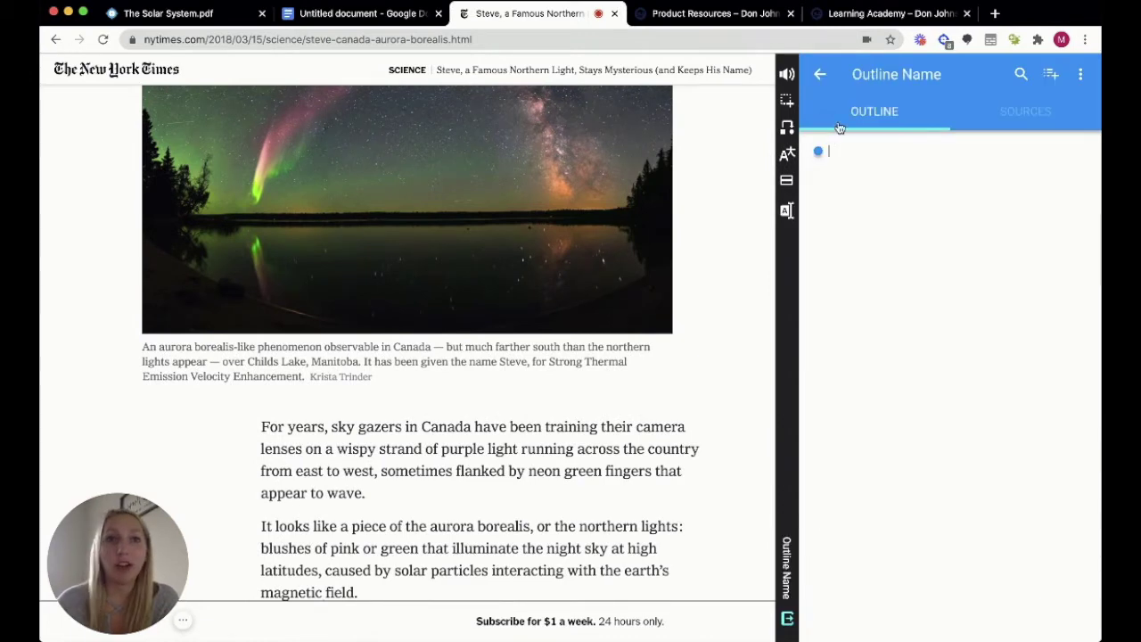
pyautogui.click(861, 79)
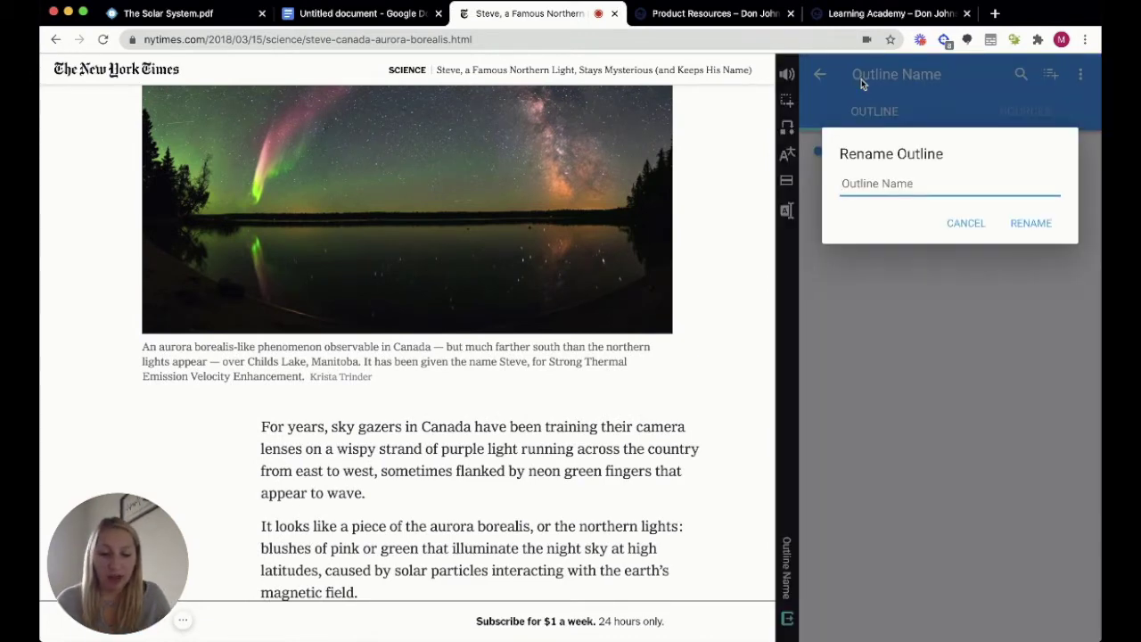
pyautogui.write('Northern Lights')
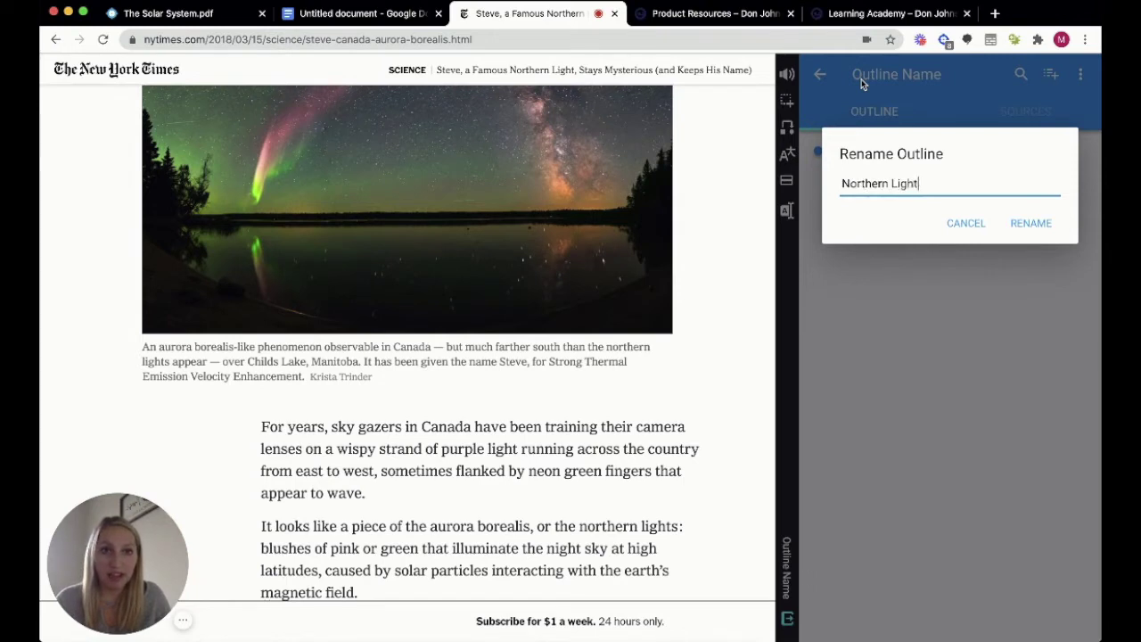
pyautogui.press('Return')
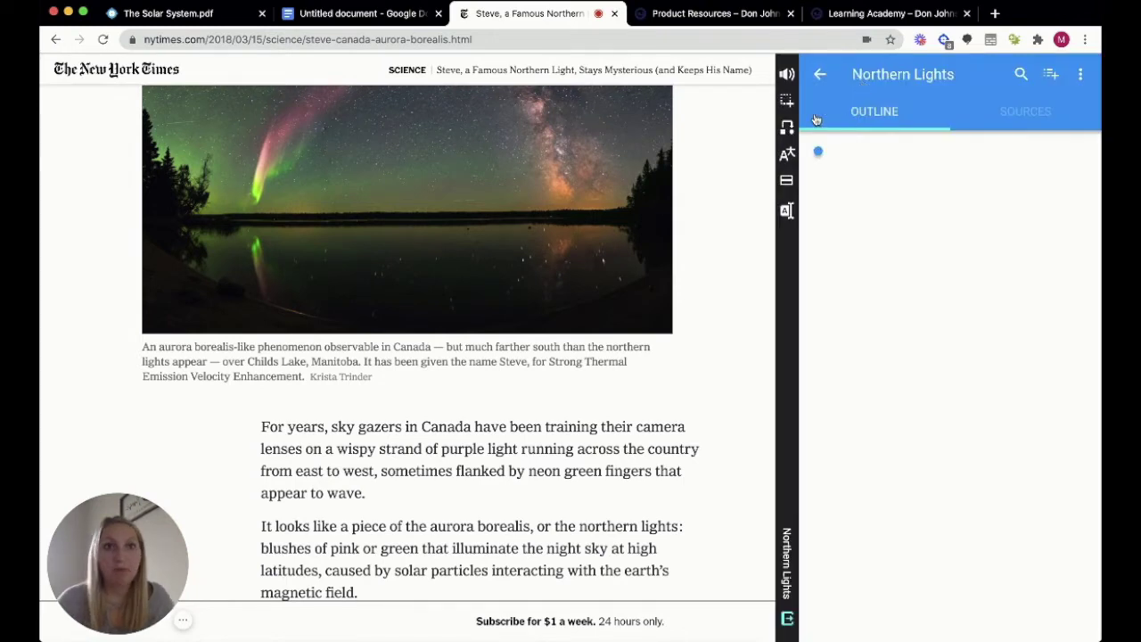
# Enter 'The northern lights illuminate the night sky at high altitudes' as the first bullet, adding an empty bullet below.
pyautogui.scroll(-3, 618, 253)
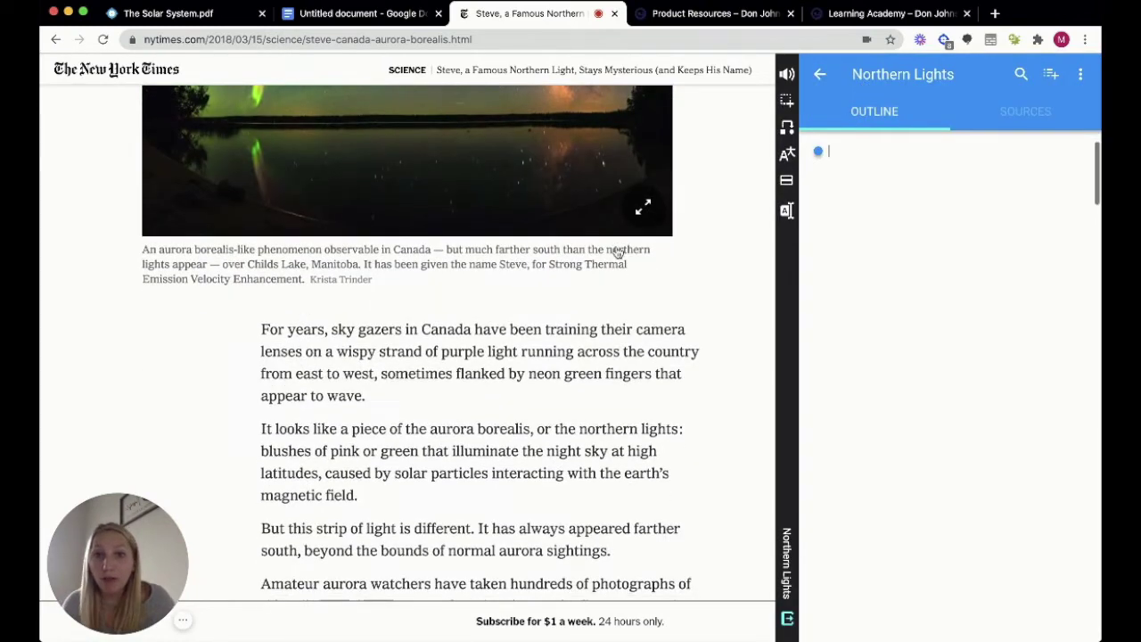
pyautogui.scroll(-2, 644, 247)
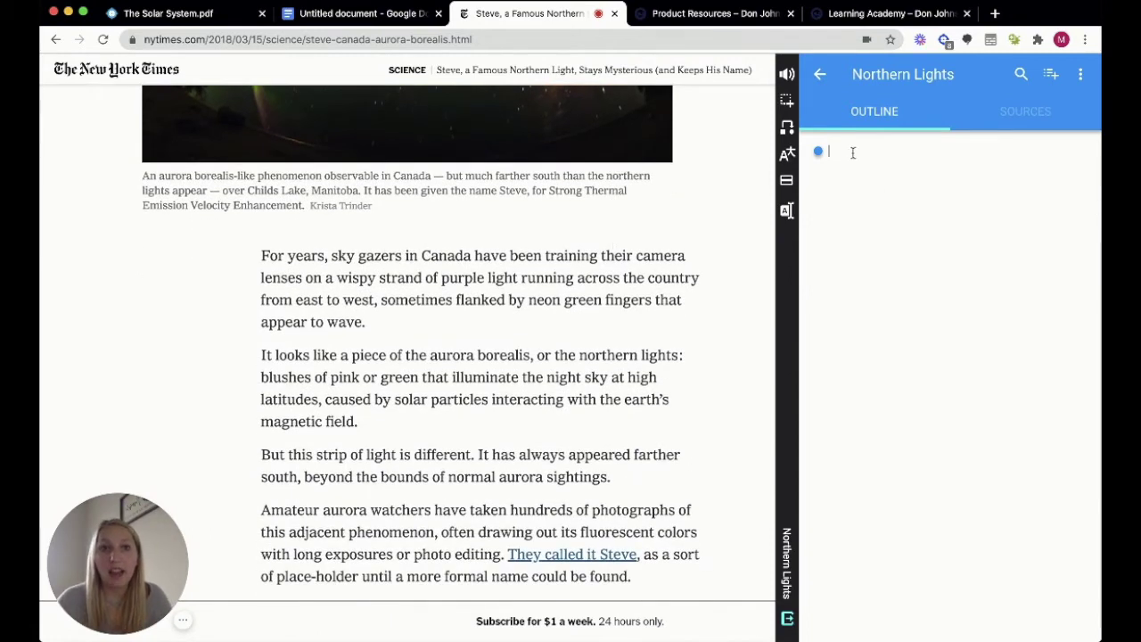
pyautogui.write('The northern lights')
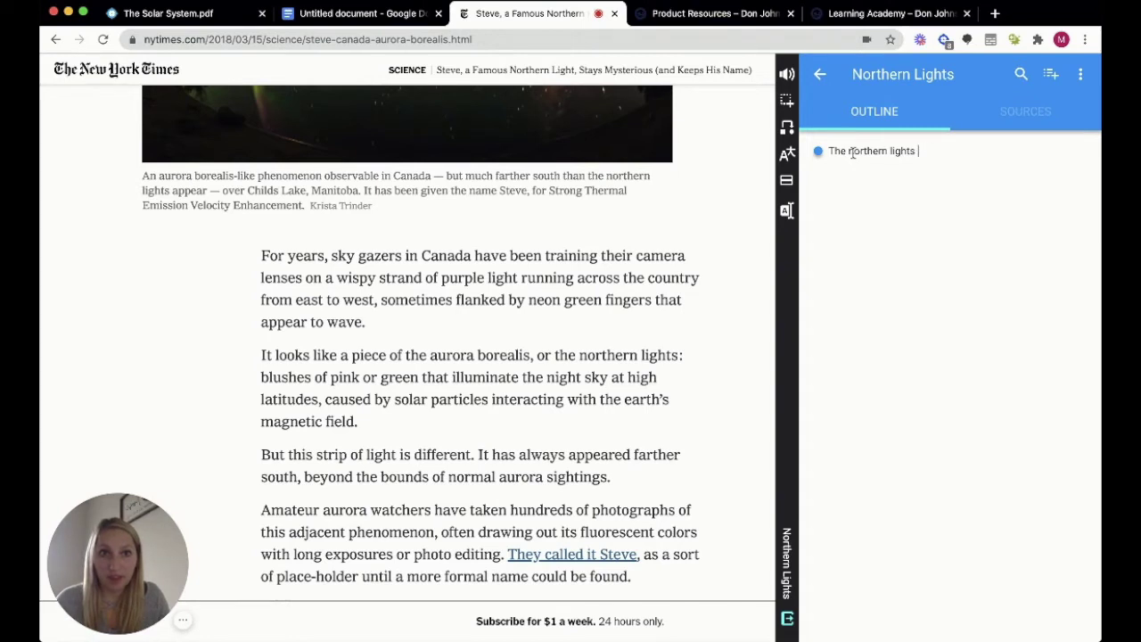
pyautogui.write(' illuminate t')
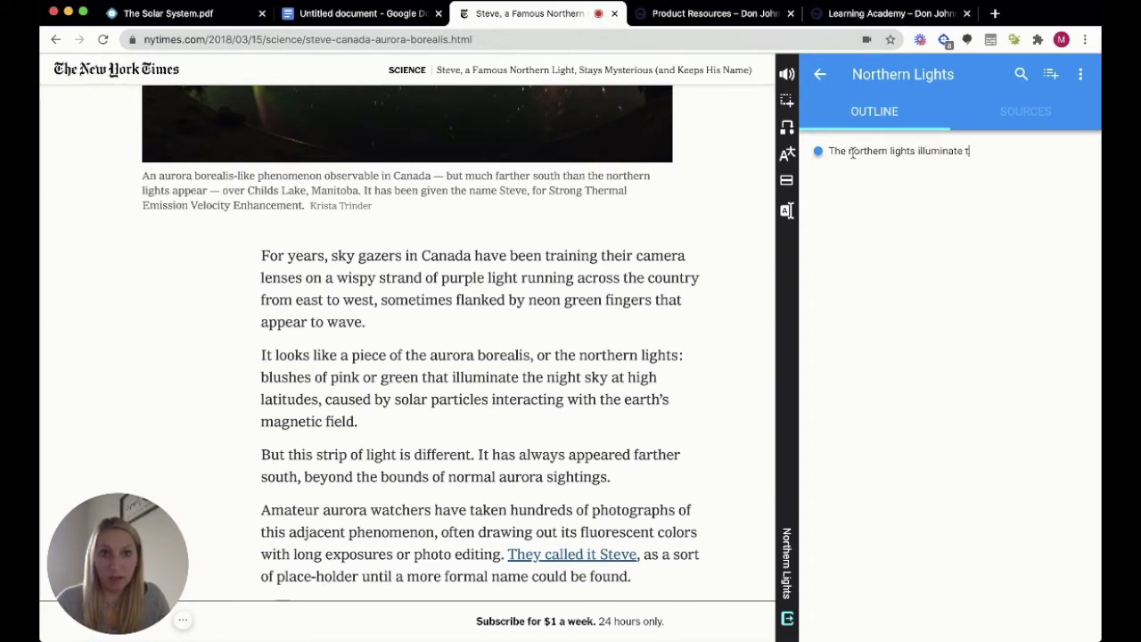
pyautogui.write('he nigh')
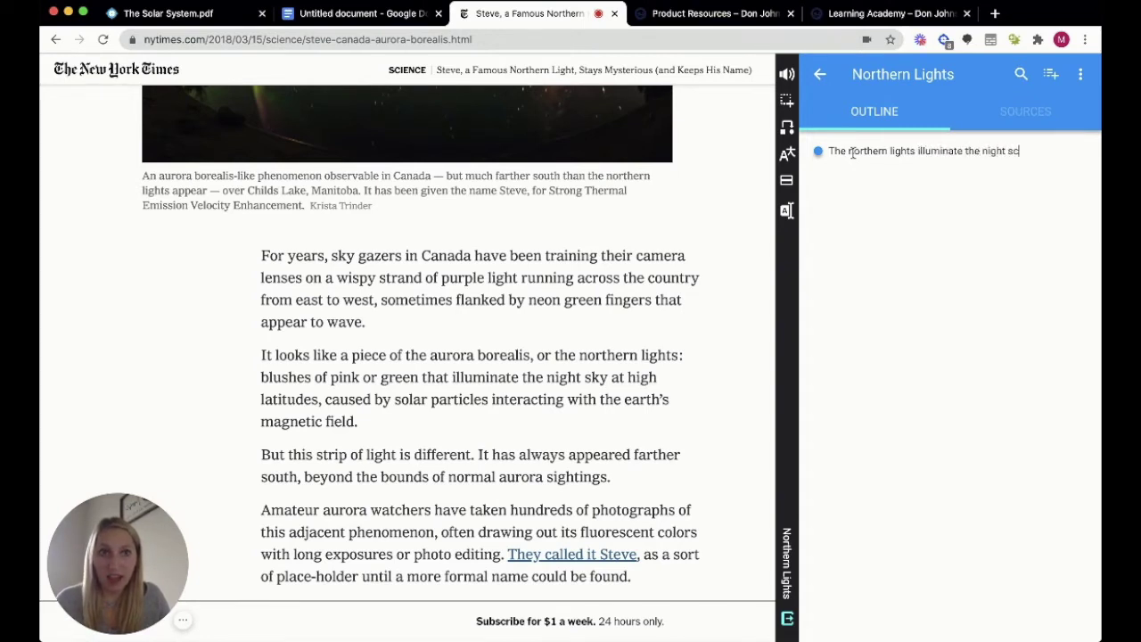
pyautogui.write('t sky at high')
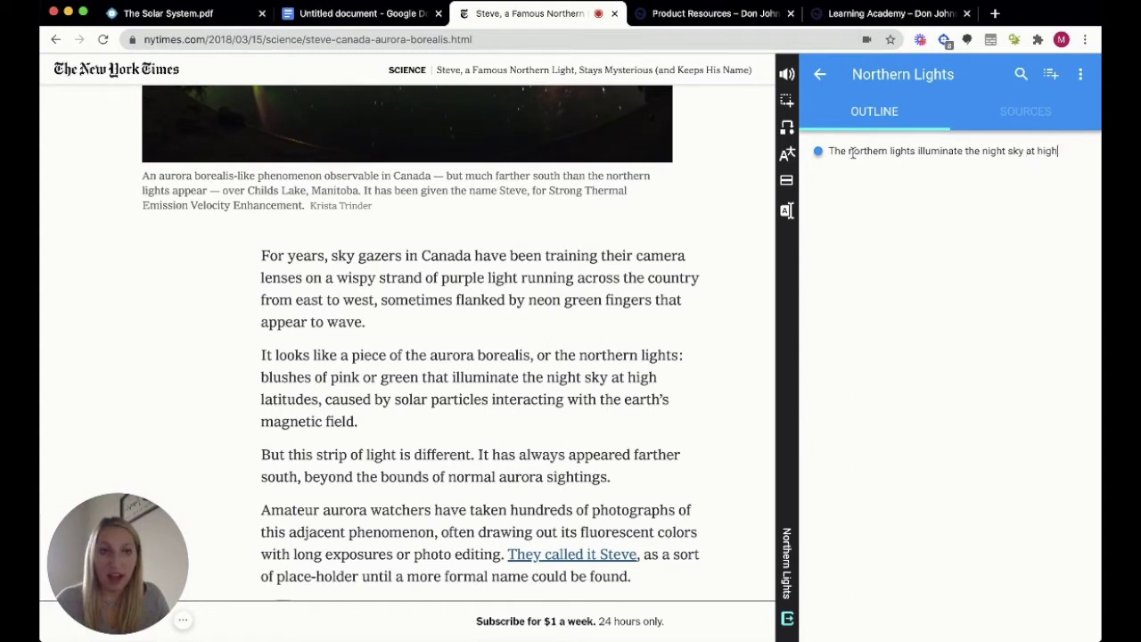
pyautogui.write(' alti')
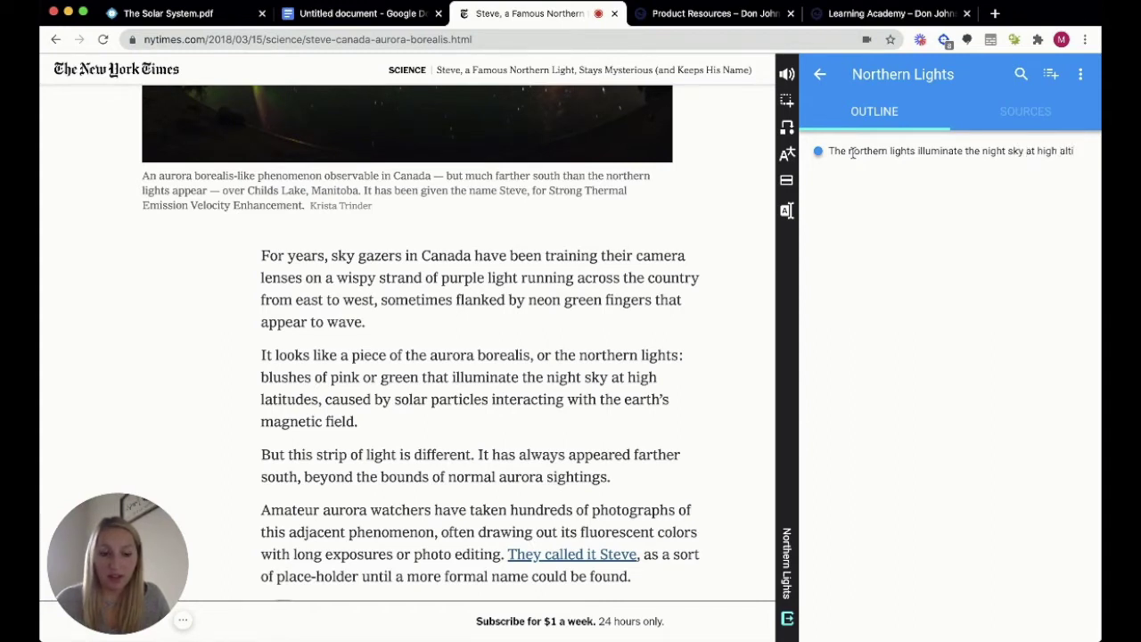
pyautogui.write('tudes')
pyautogui.press('Return')
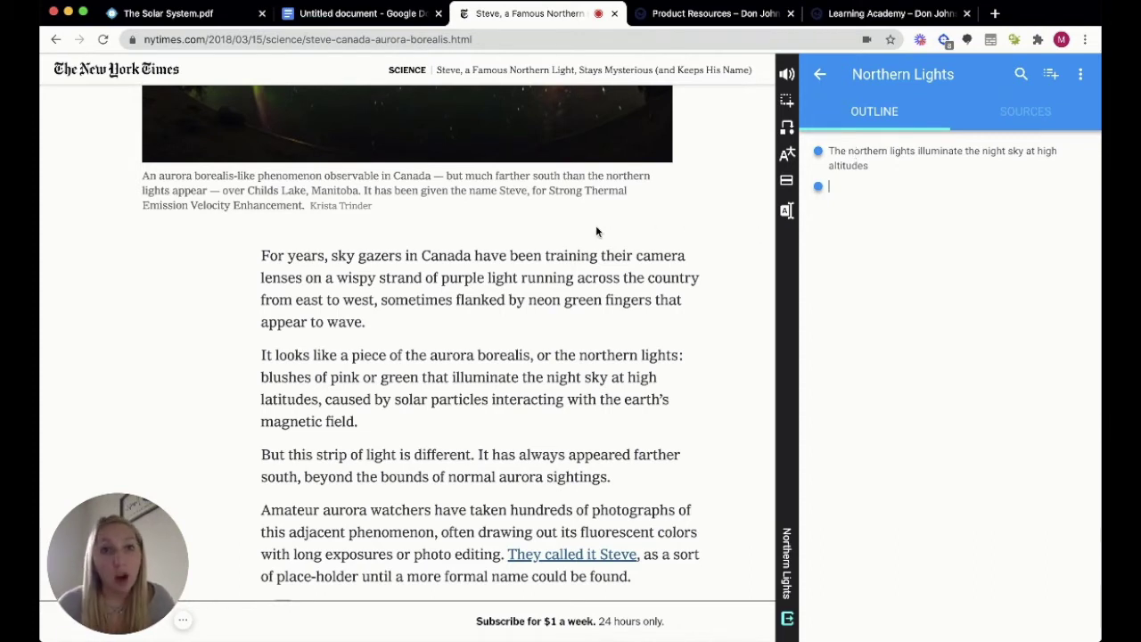
pyautogui.scroll(-2, 597, 230)
# Capture the 'It looks like… magnetic field.' paragraph into the outline as a quote.
pyautogui.scroll(-1, 594, 229)
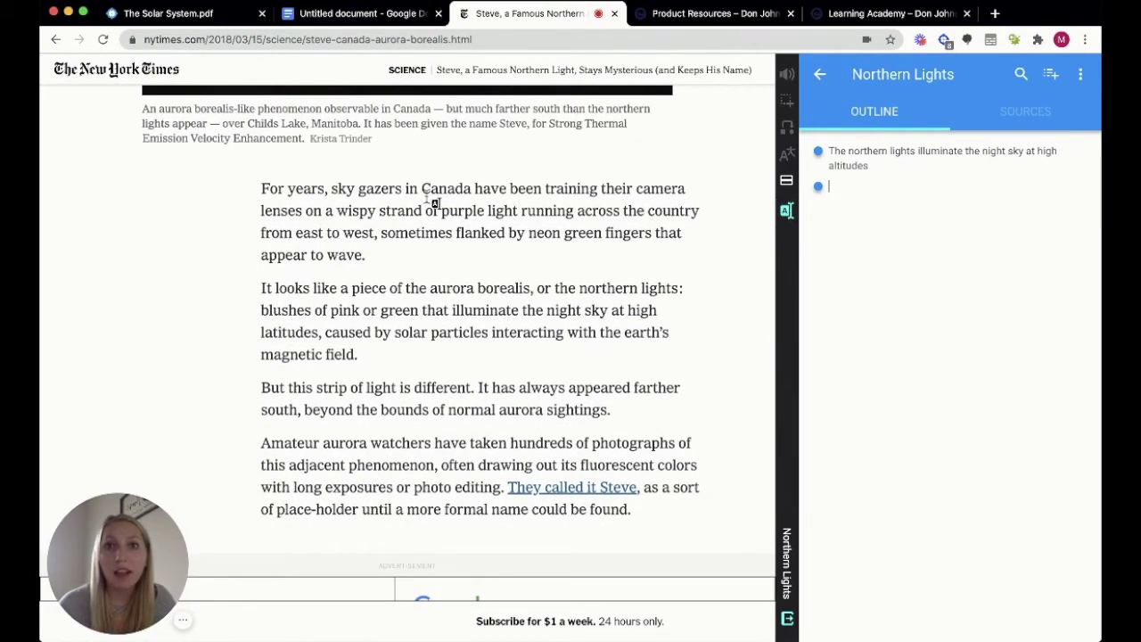
pyautogui.moveTo(265, 291); pyautogui.dragTo(388, 344)
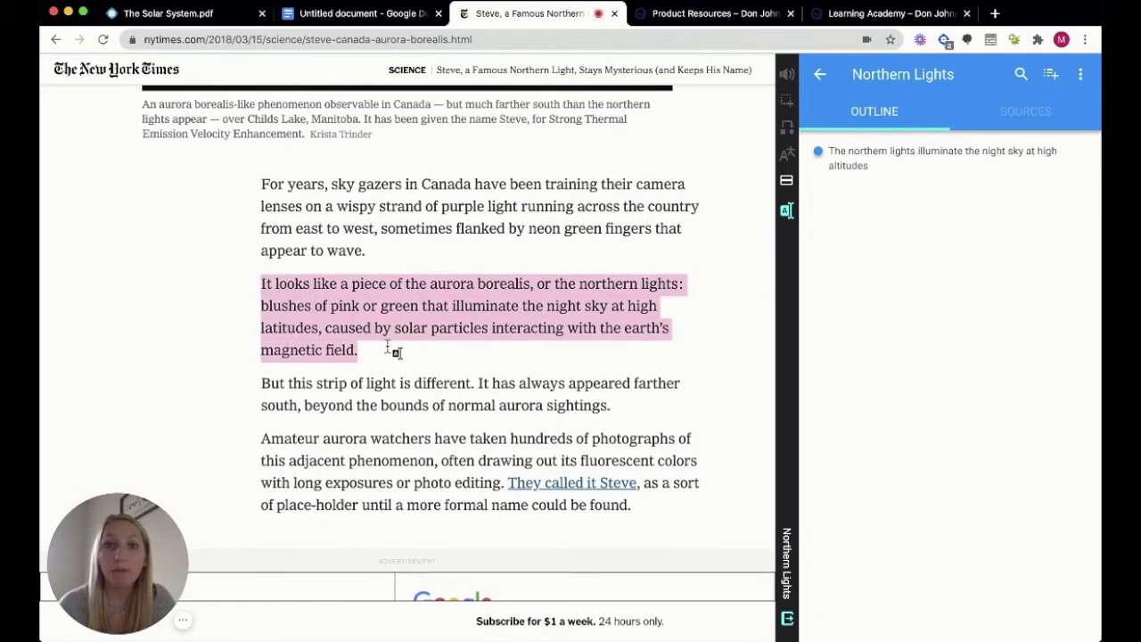
pyautogui.click(389, 346)
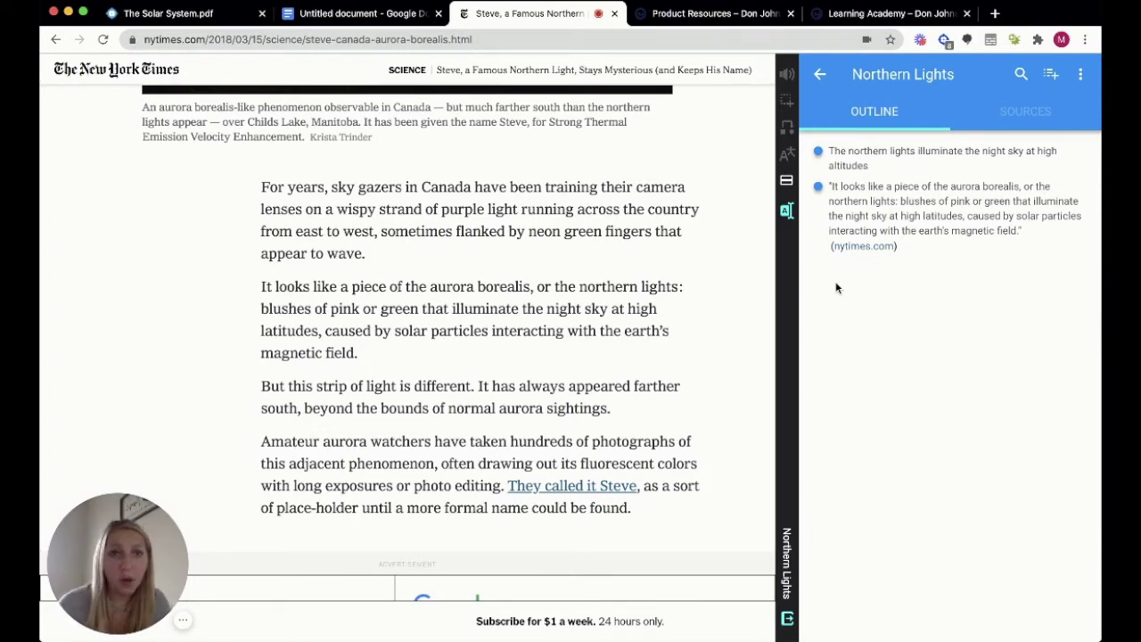
# Compare MLA, APA and Chicago citations for the source, settle on MLA, and return to the outline.
pyautogui.click(1027, 112)
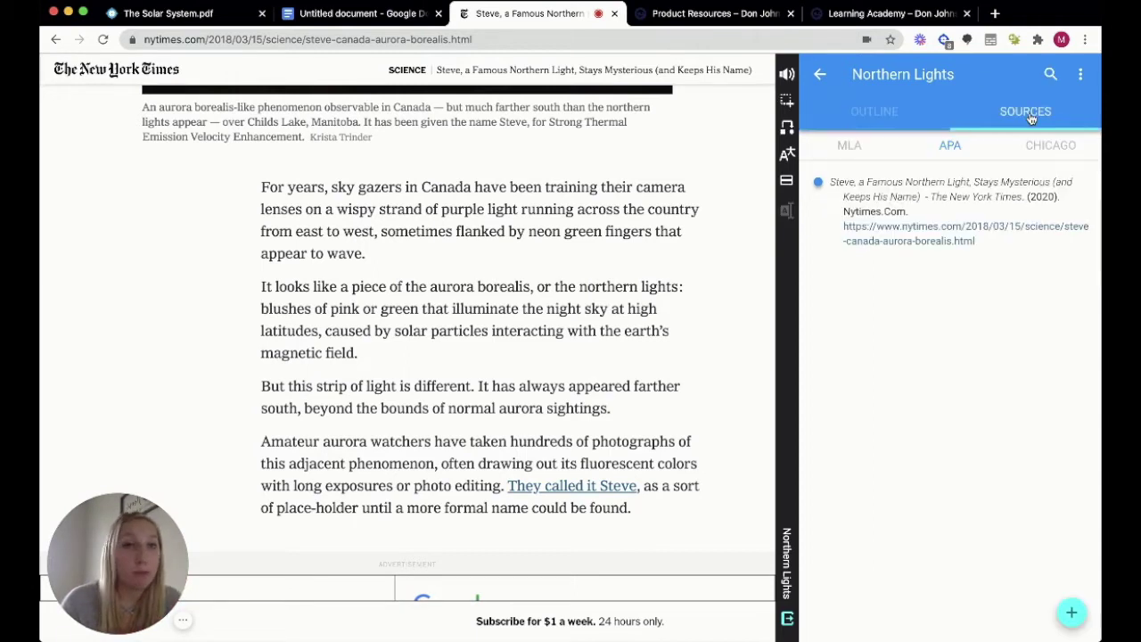
pyautogui.click(851, 151)
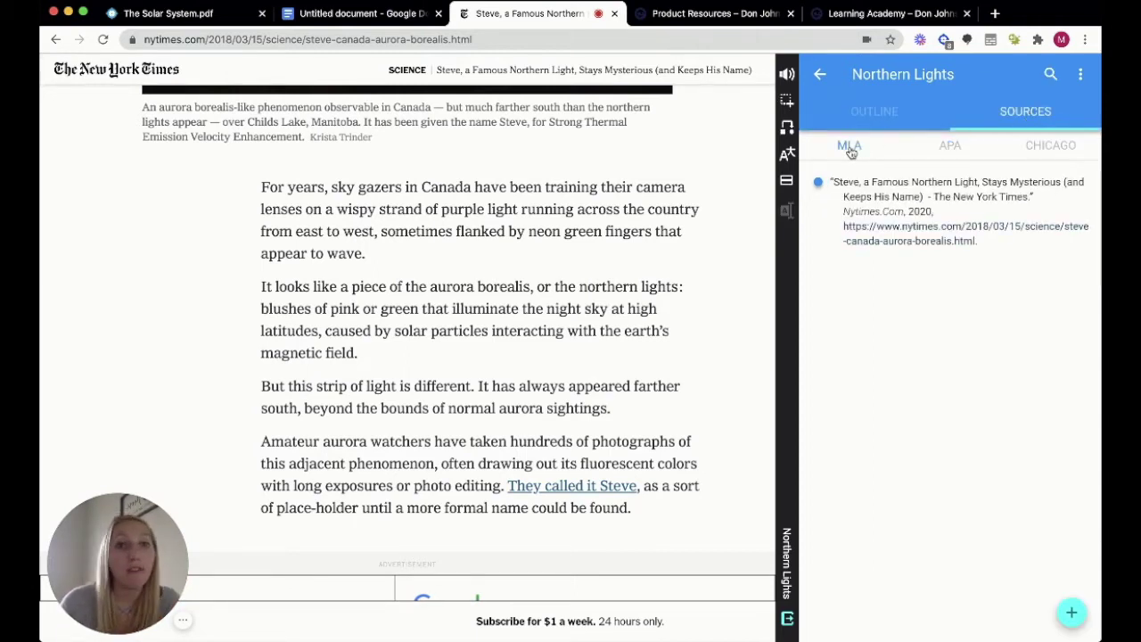
pyautogui.click(946, 148)
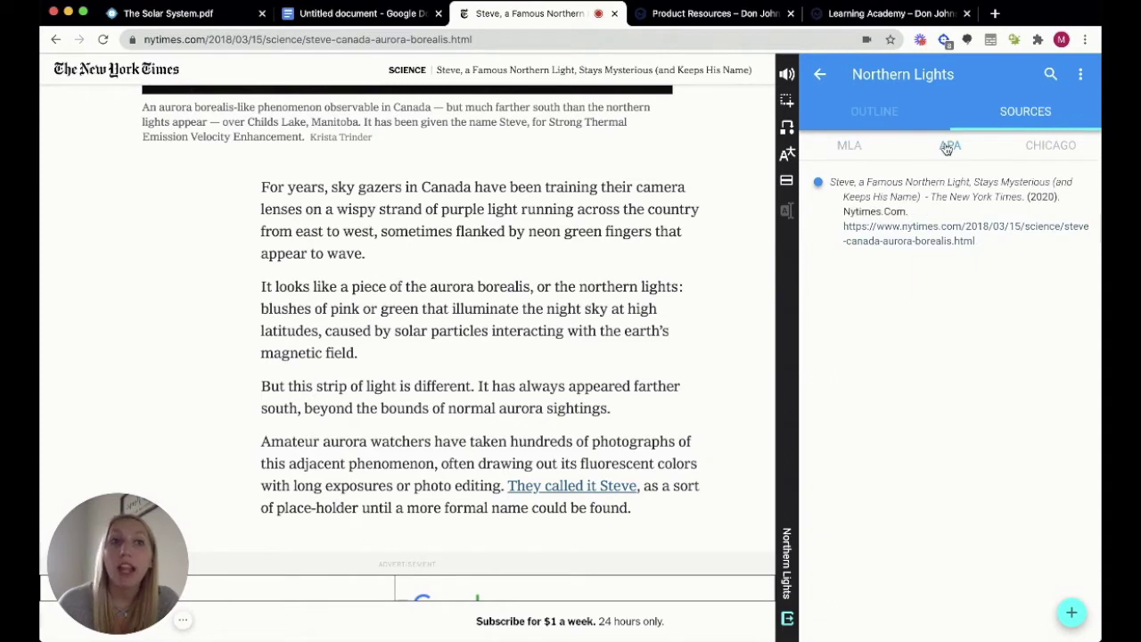
pyautogui.click(1023, 152)
pyautogui.click(857, 149)
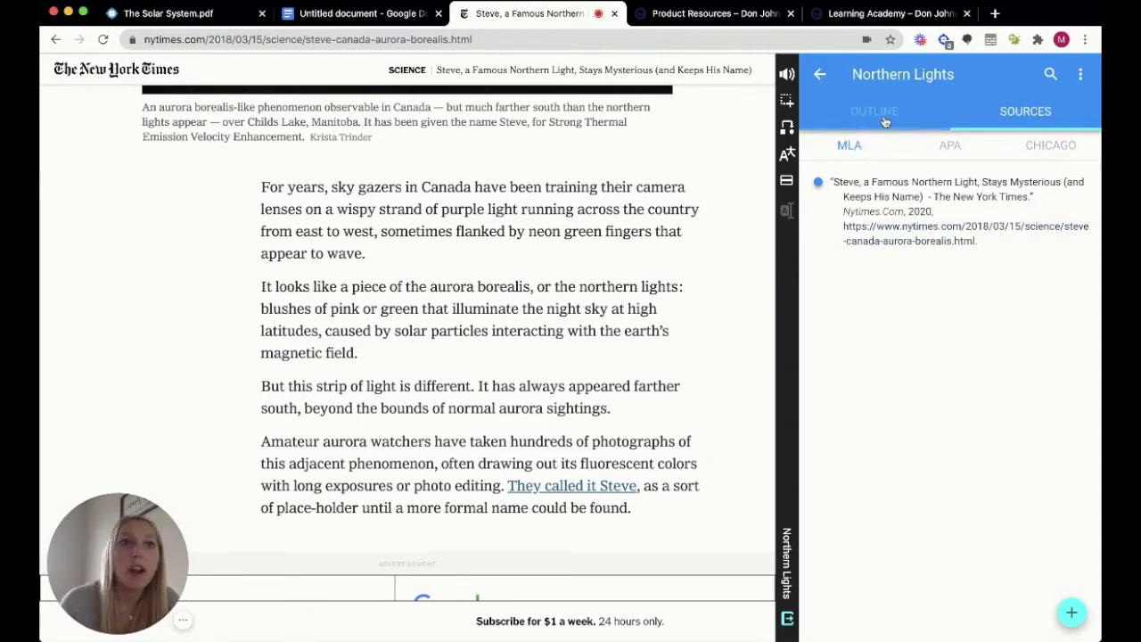
pyautogui.click(875, 114)
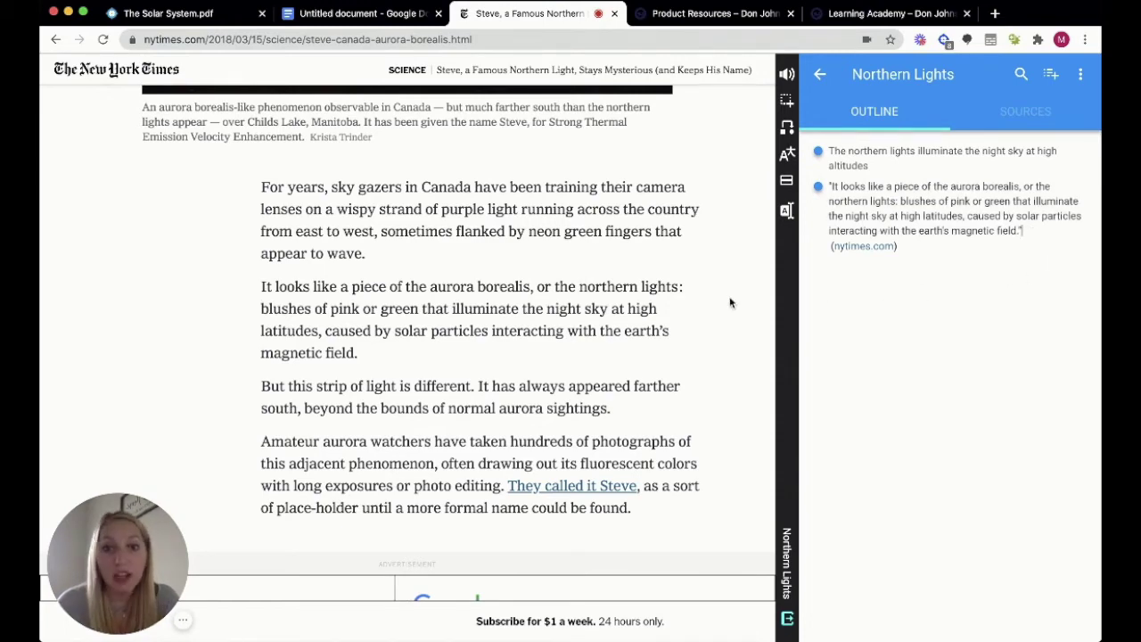
# Capture the article's aurora photo into the outline as a third bullet with its nytimes.com citation.
pyautogui.scroll(3, 729, 303)
pyautogui.scroll(5, 726, 303)
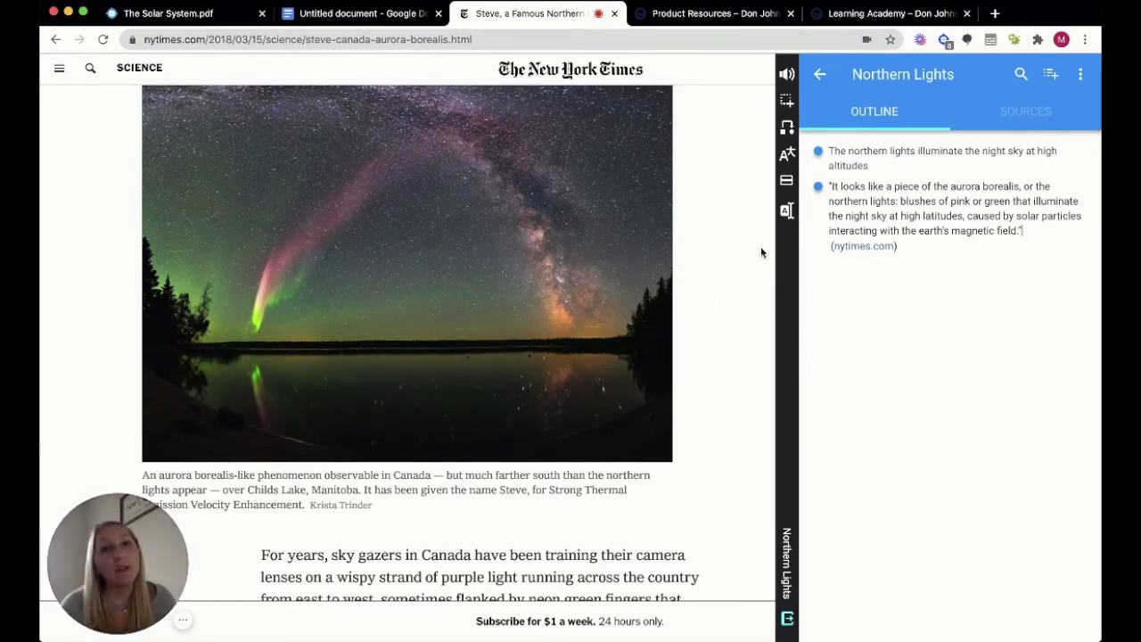
pyautogui.click(788, 211)
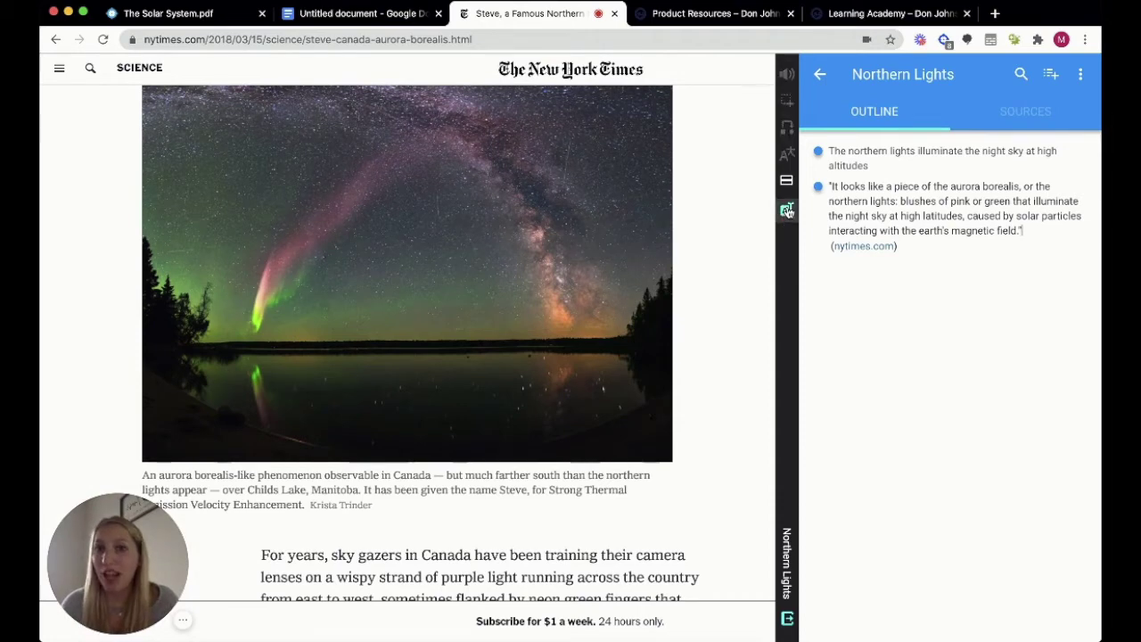
pyautogui.click(489, 205)
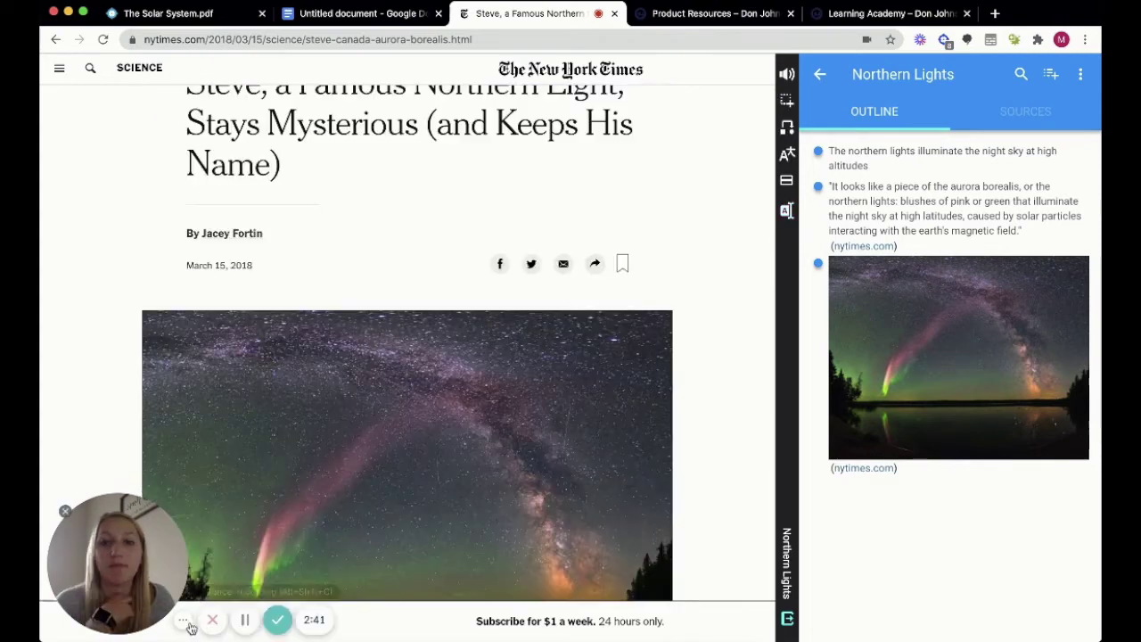
pyautogui.scroll(3, 699, 507)
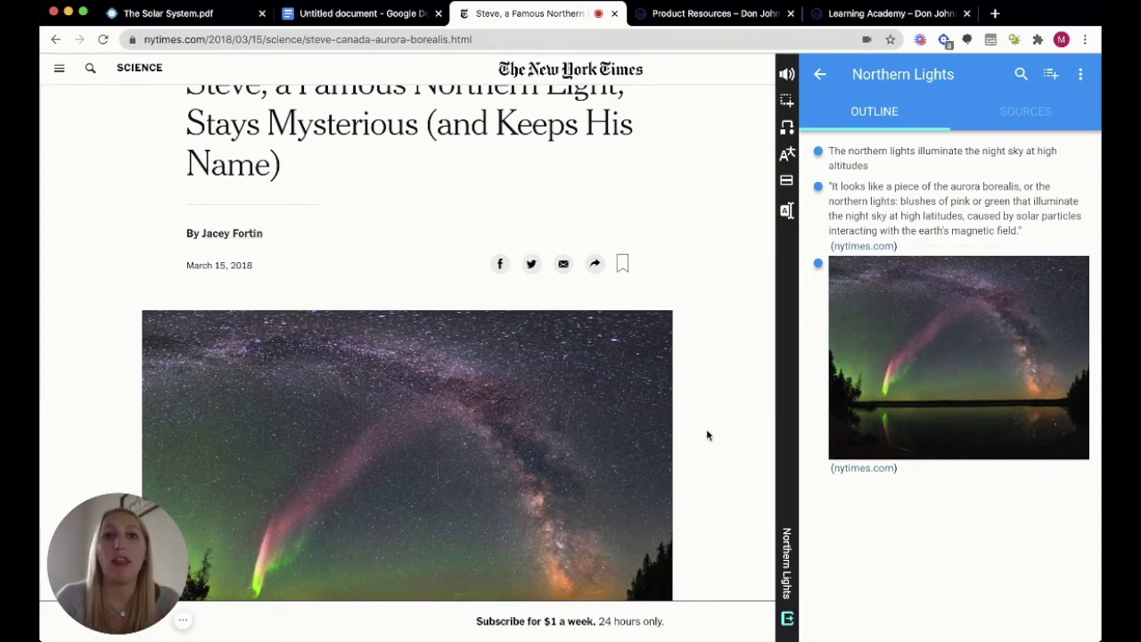
pyautogui.scroll(-5, 633, 415)
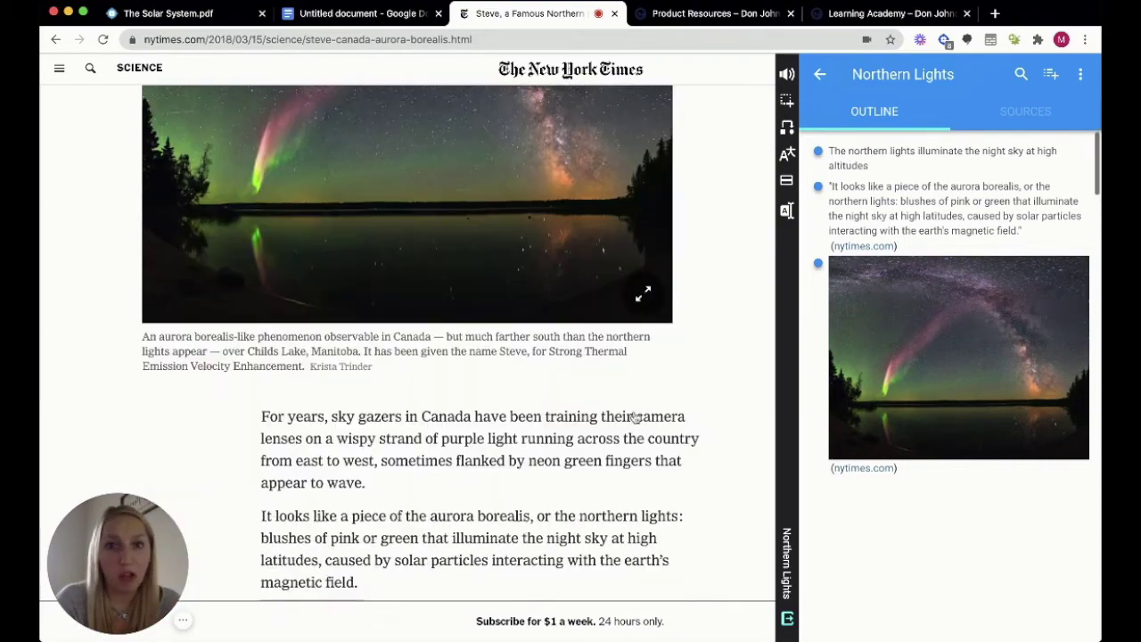
# Add the 'Nonfiction - Main Ideas and Support Details' template from the outline's options menu.
pyautogui.click(1080, 74)
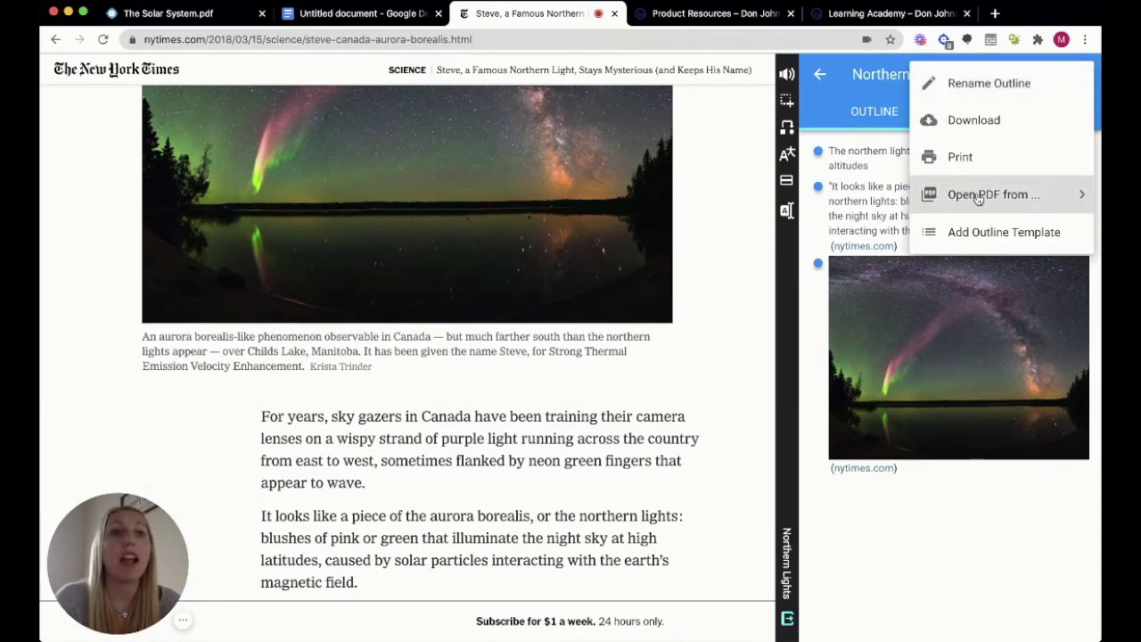
pyautogui.click(977, 234)
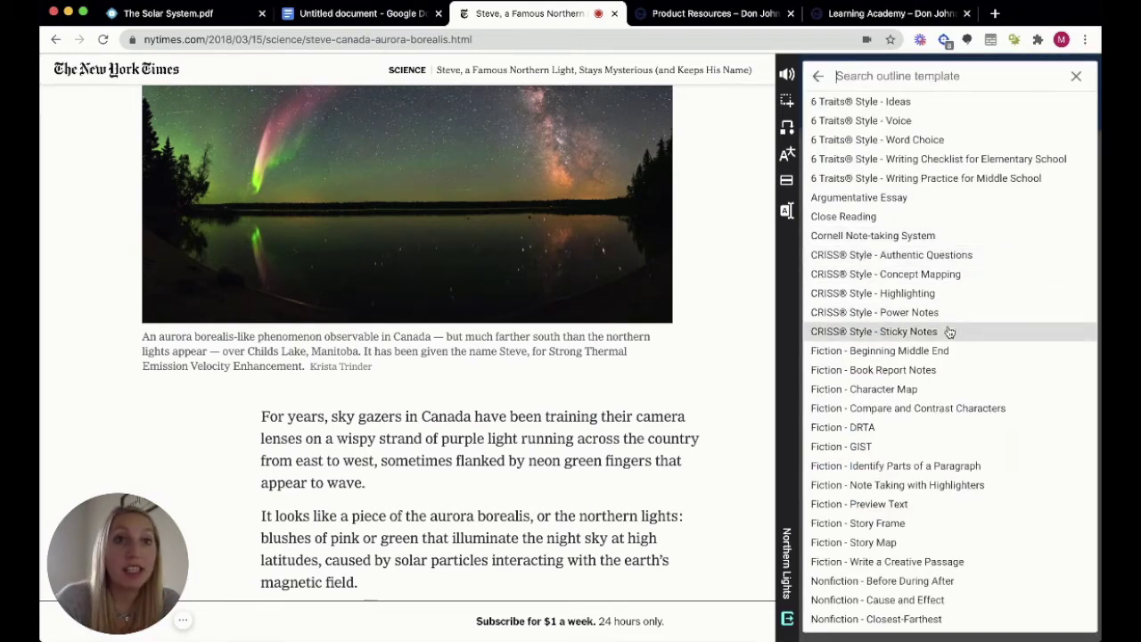
pyautogui.scroll(-2, 947, 332)
pyautogui.scroll(-4, 949, 331)
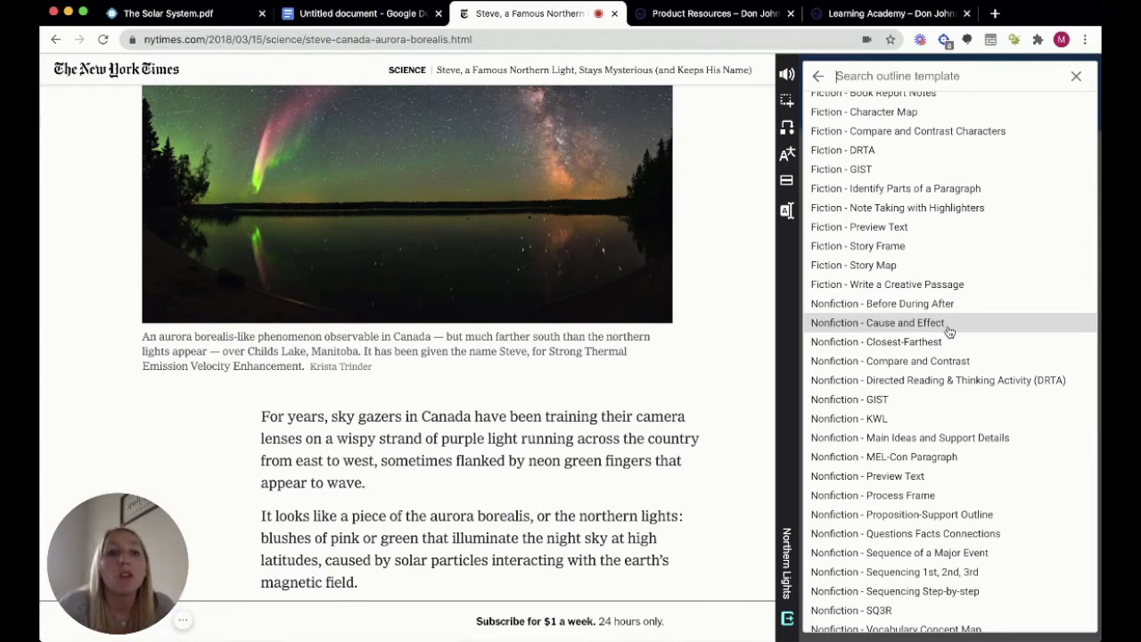
pyautogui.scroll(-2, 949, 332)
pyautogui.scroll(-2, 936, 335)
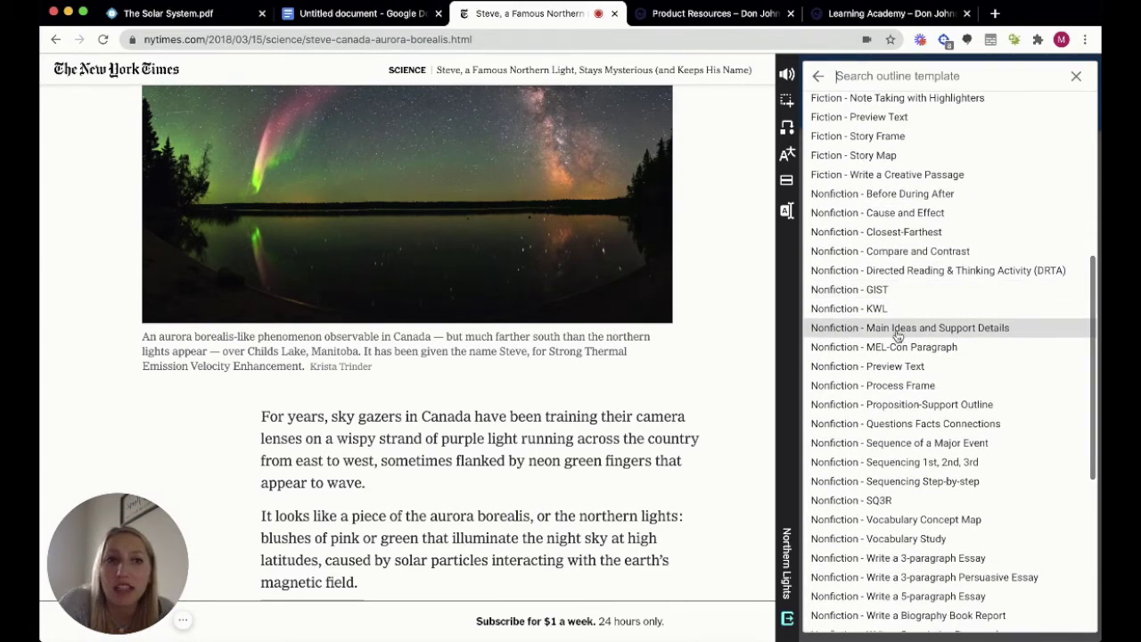
pyautogui.click(907, 334)
pyautogui.scroll(-5, 908, 336)
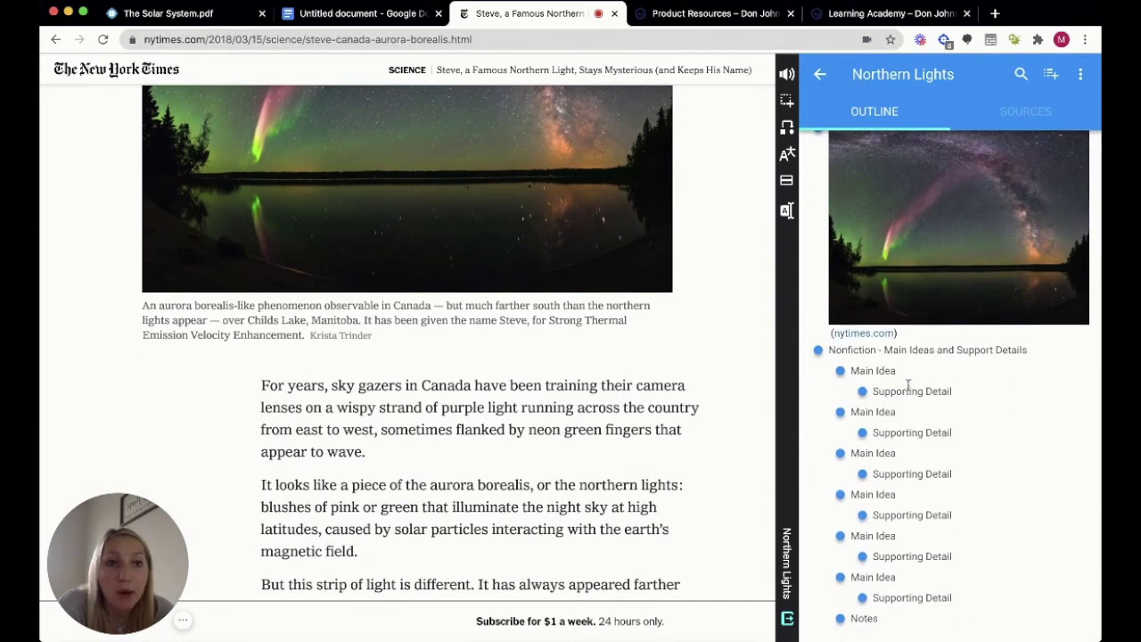
# Capture the 'Amateur aurora watchers' paragraph as a quote under the first Supporting Detail.
pyautogui.click(950, 389)
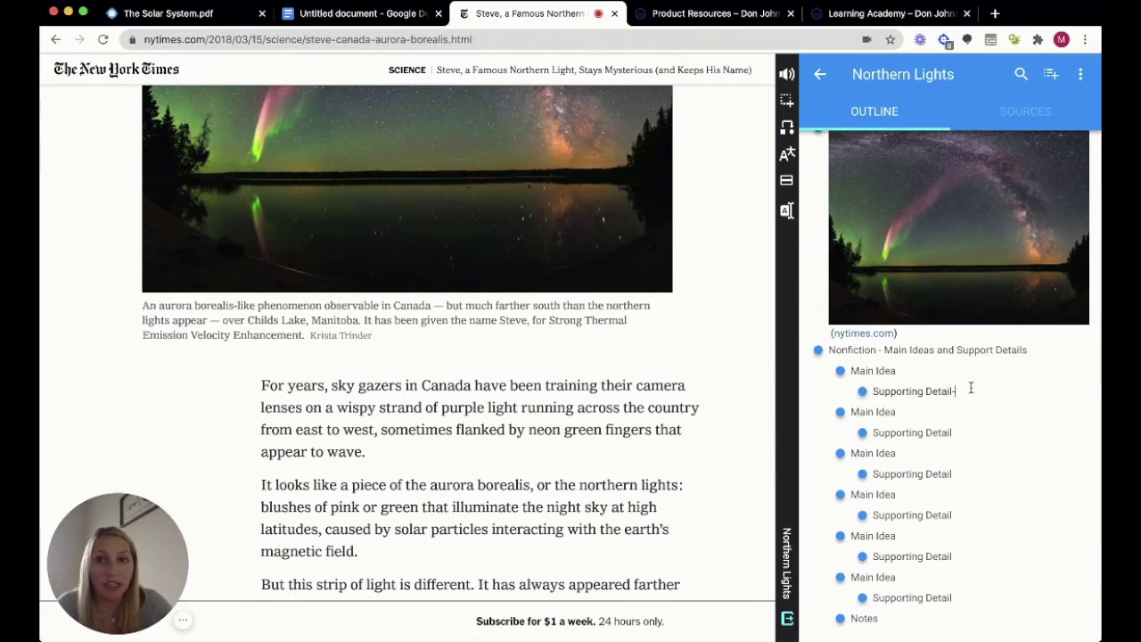
pyautogui.scroll(-5, 508, 454)
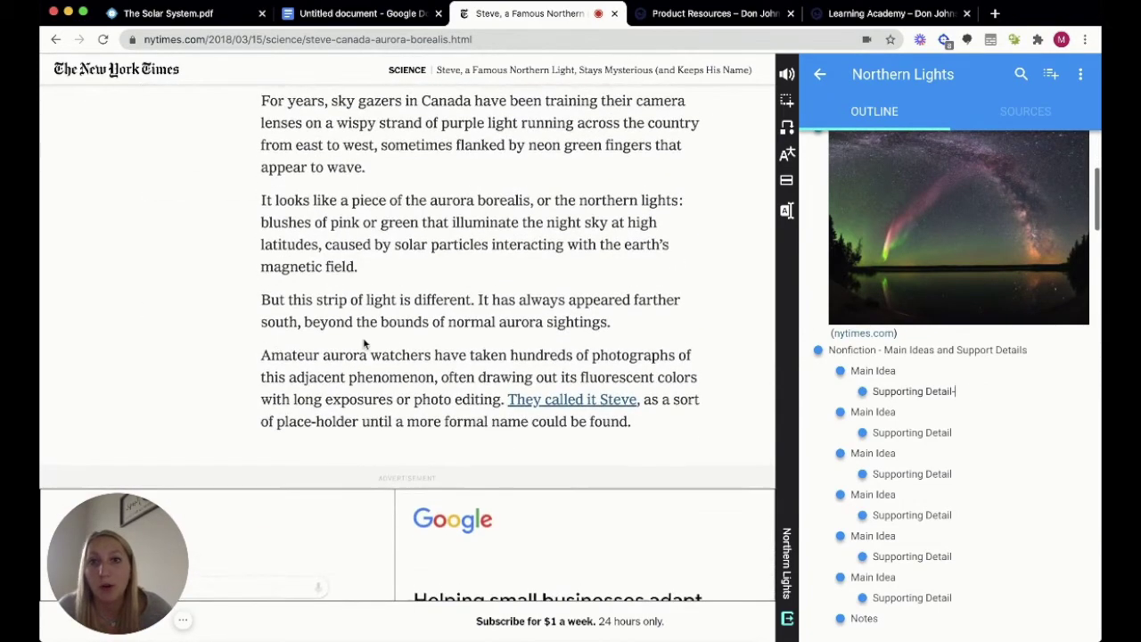
pyautogui.moveTo(261, 355); pyautogui.dragTo(647, 435)
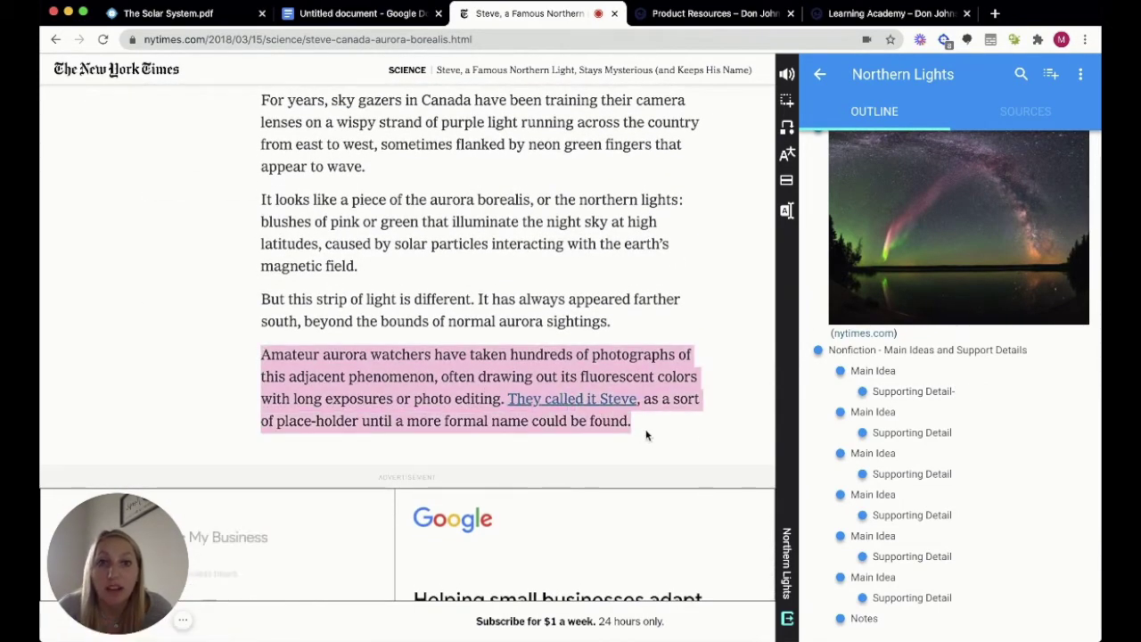
pyautogui.click(786, 211)
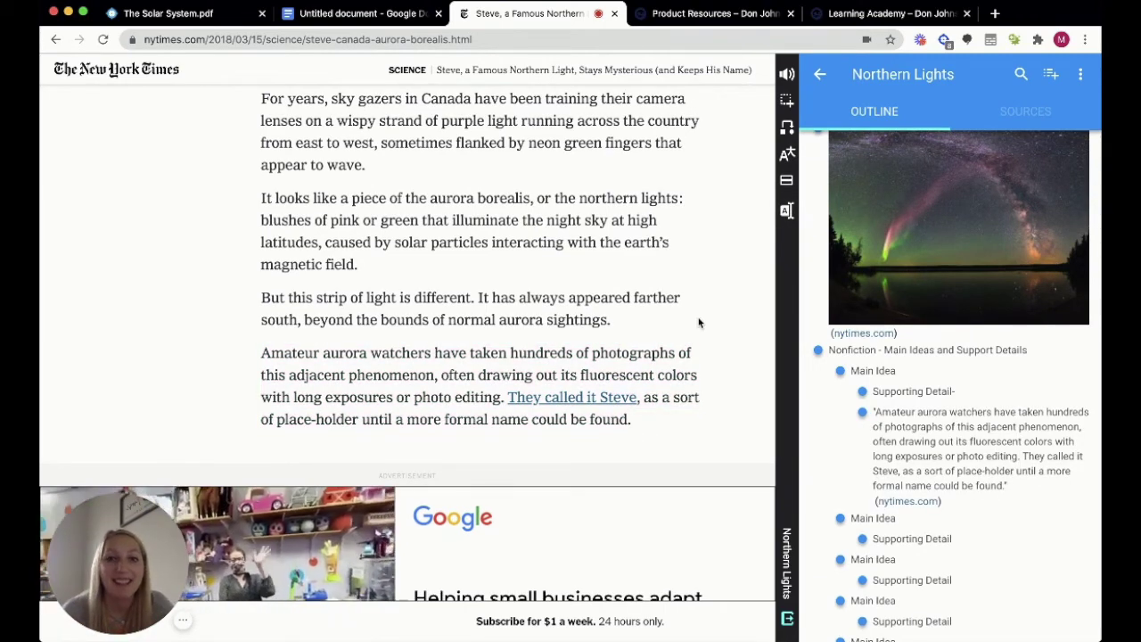
pyautogui.scroll(2, 698, 321)
pyautogui.scroll(2, 698, 321)
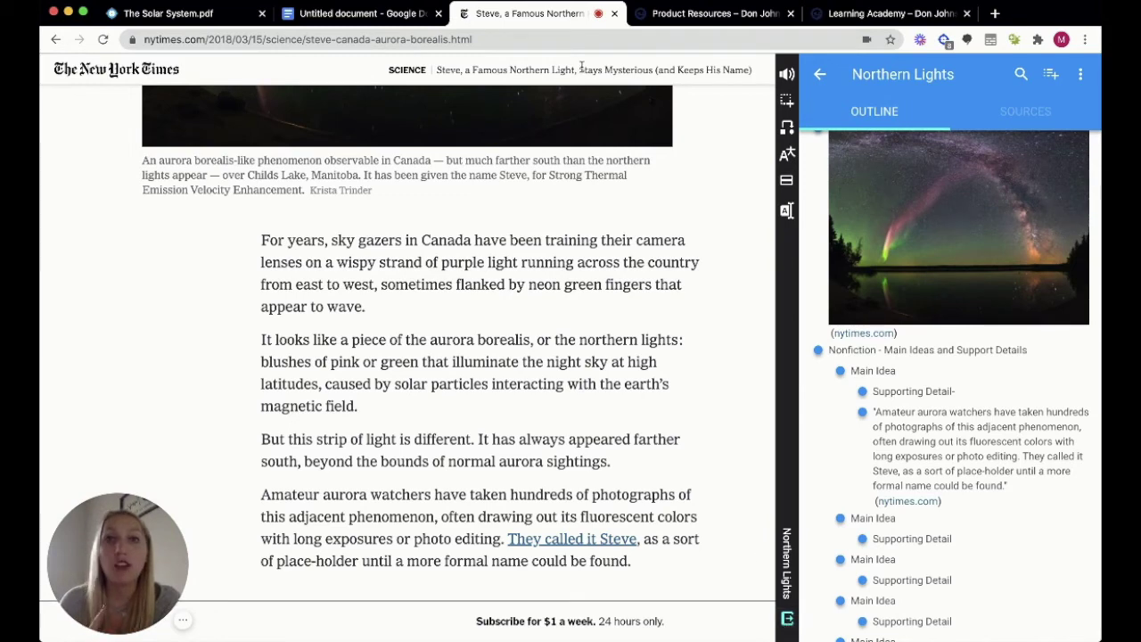
# Drag the aurora photo from the outline into the untitled Google Docs document.
pyautogui.click(185, 626)
pyautogui.click(244, 619)
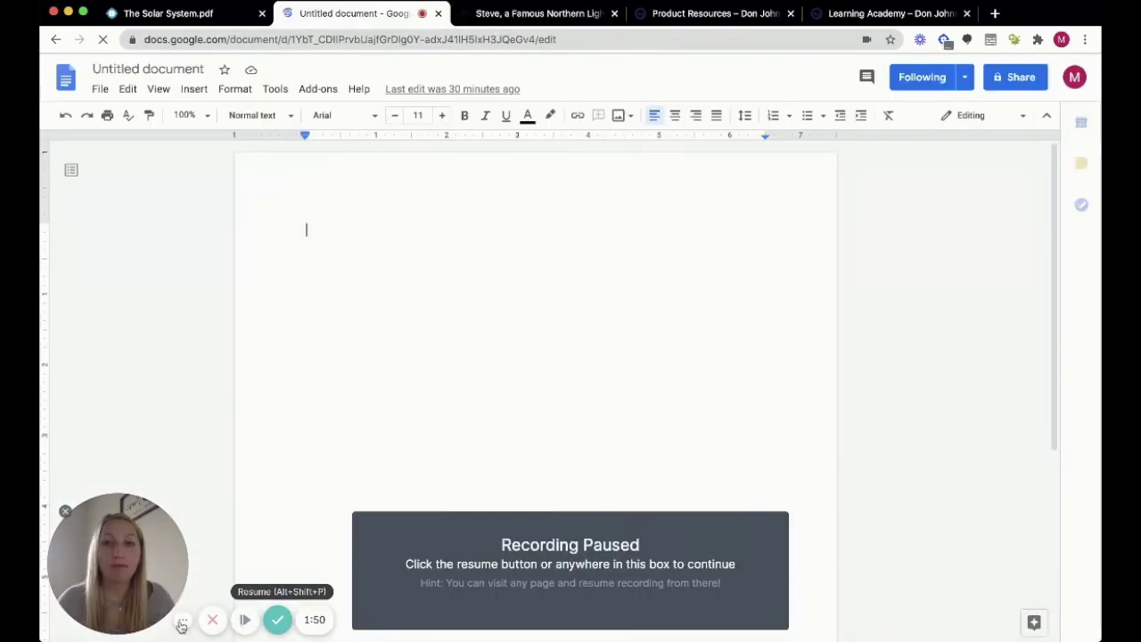
pyautogui.click(182, 626)
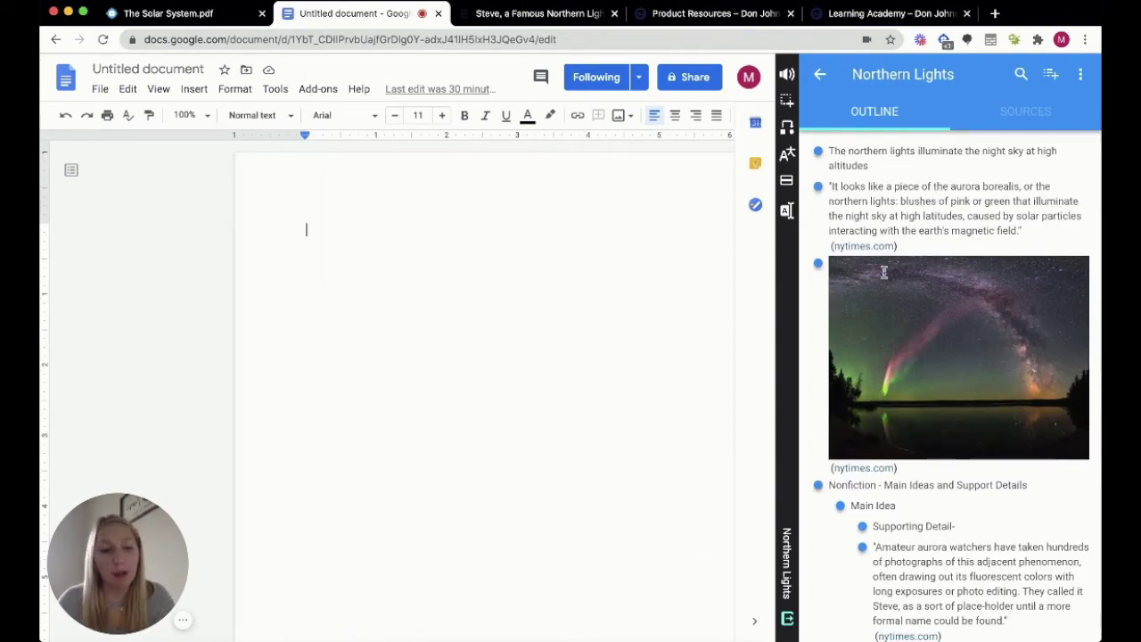
pyautogui.press('Return')
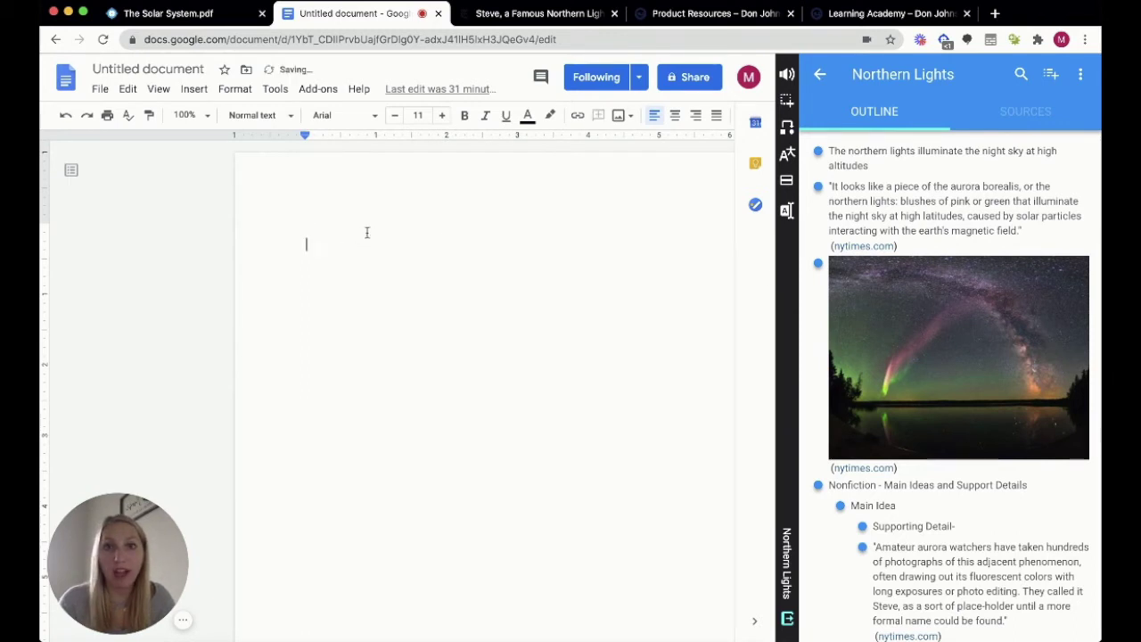
pyautogui.moveTo(1003, 308); pyautogui.dragTo(385, 242)
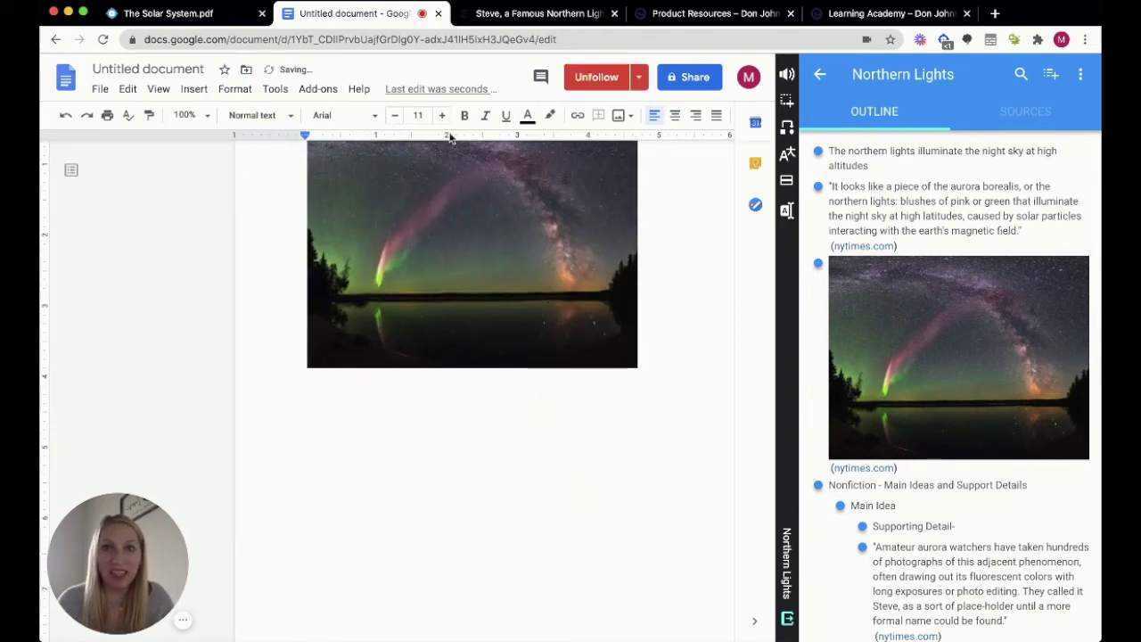
# Type a centered 'Northern Lights' title below the photo.
pyautogui.write('Auroa Lighlks')
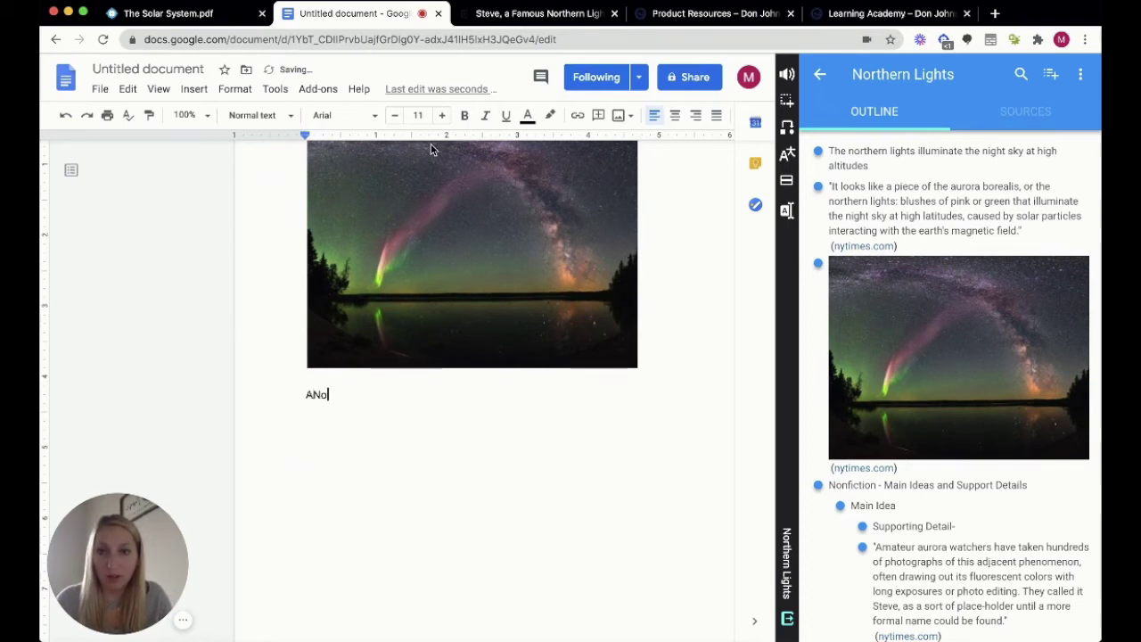
pyautogui.press('BackSpace')
pyautogui.press('BackSpace')
pyautogui.press('BackSpace')
pyautogui.press('BackSpace')
pyautogui.write('Northern Lights')
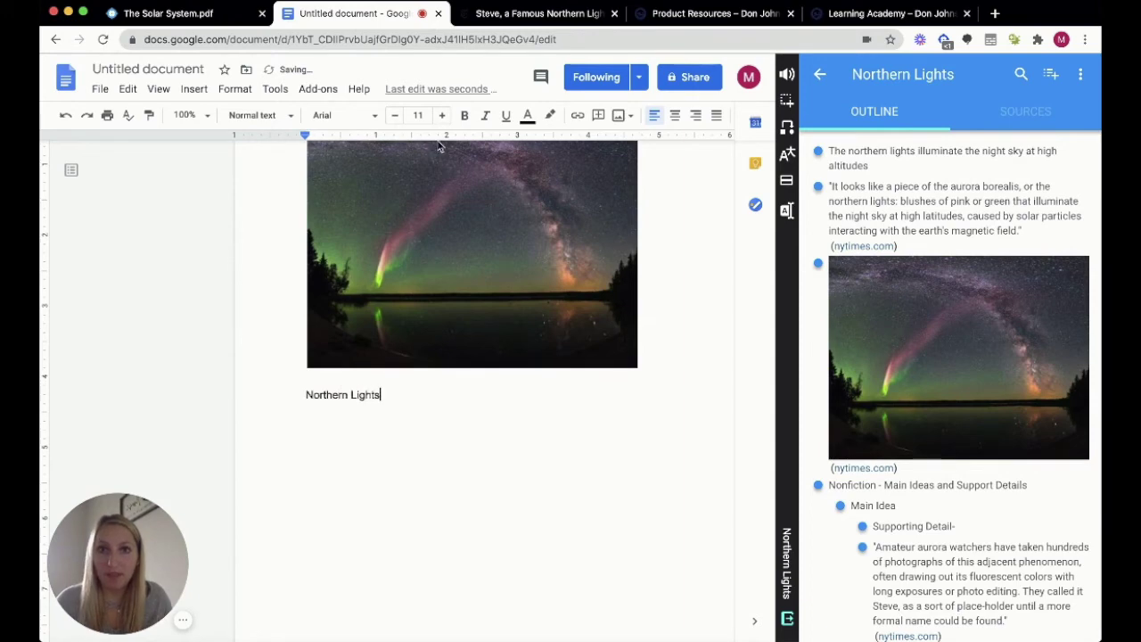
pyautogui.click(675, 115)
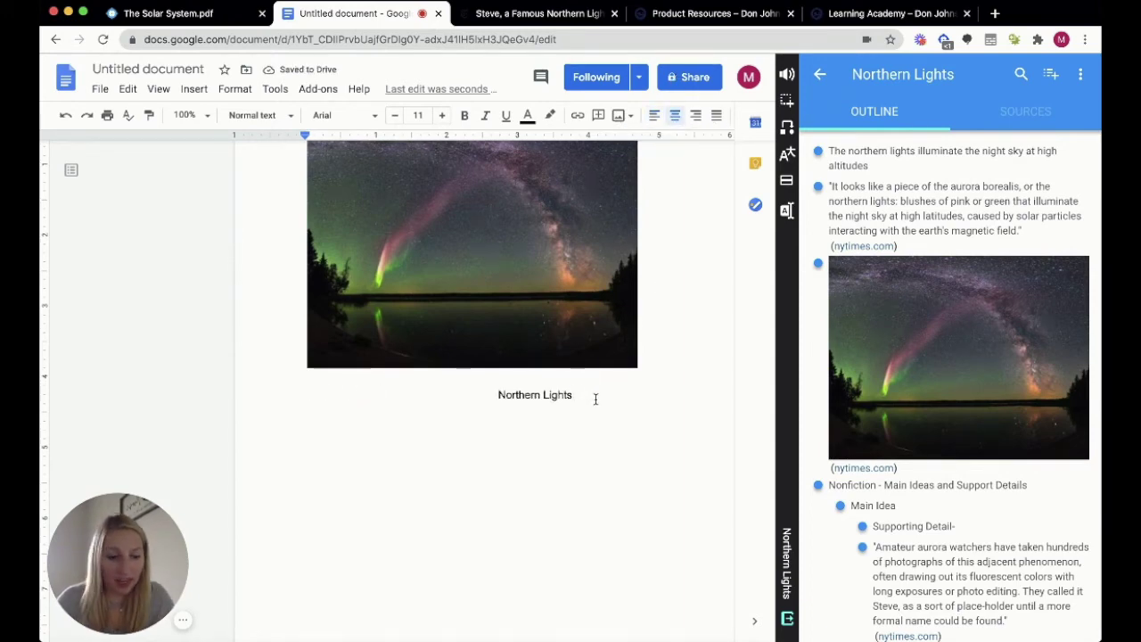
# Add the aurora borealis quote from the outline on a left-aligned line, then type 'Reference'.
pyautogui.press('Return')
pyautogui.press('Return')
pyautogui.press('Return')
pyautogui.click(655, 115)
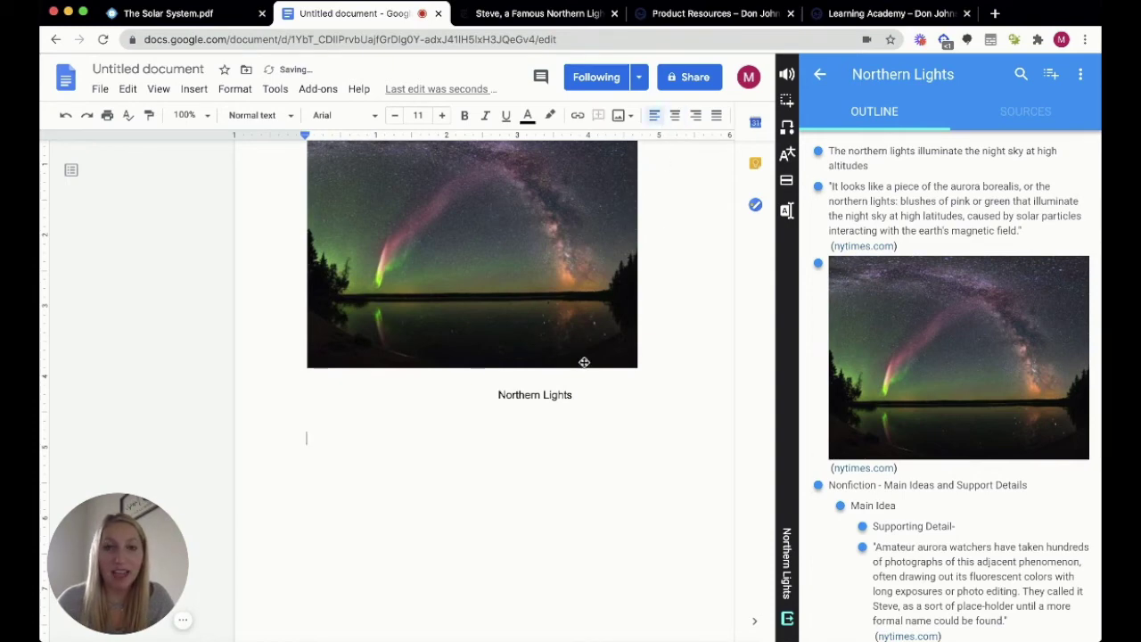
pyautogui.scroll(-2, 580, 362)
pyautogui.moveTo(891, 189); pyautogui.dragTo(344, 535)
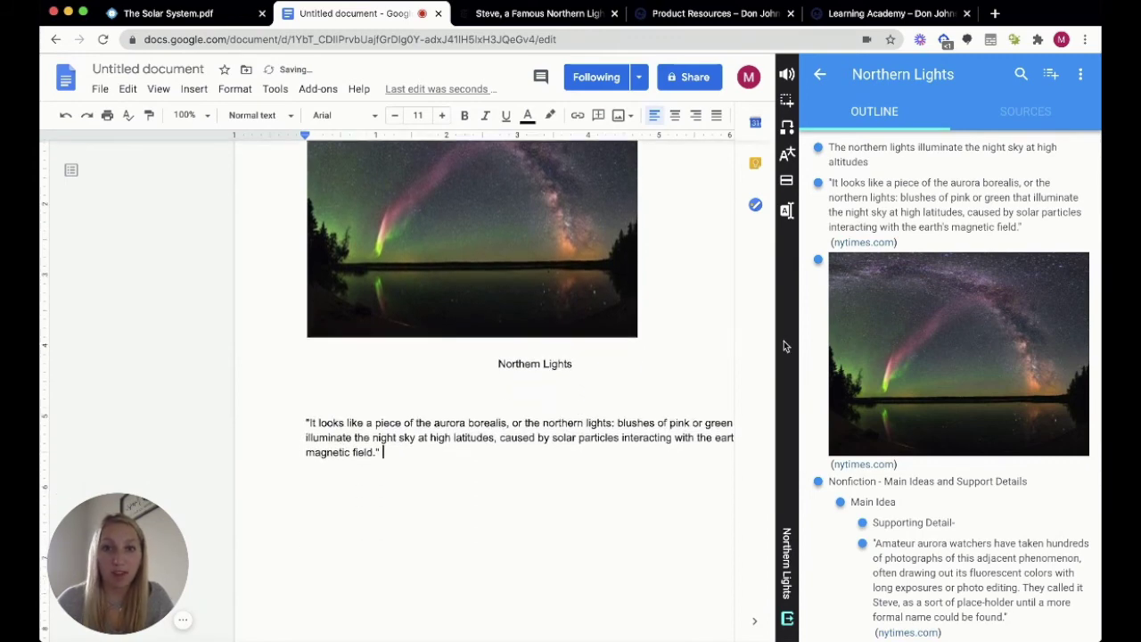
pyautogui.press('Return')
pyautogui.press('Return')
pyautogui.press('Return')
pyautogui.write('References:')
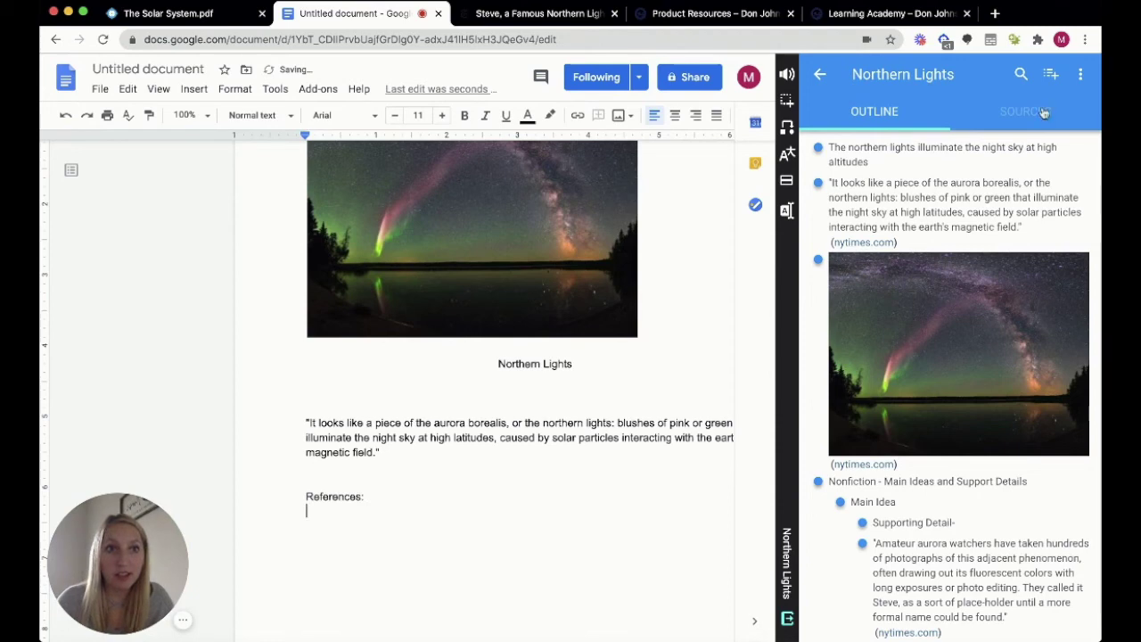
# Drag the article's MLA citation from the Snap&Read Sources list under References:, then hide the outline.
pyautogui.click(1041, 112)
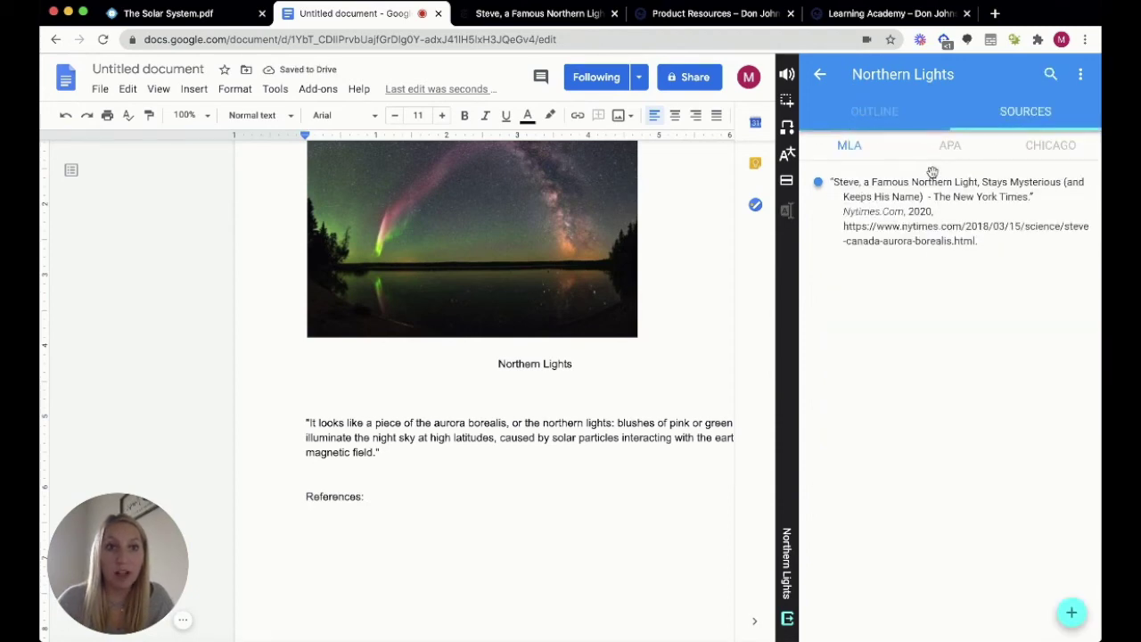
pyautogui.moveTo(924, 183); pyautogui.dragTo(316, 535)
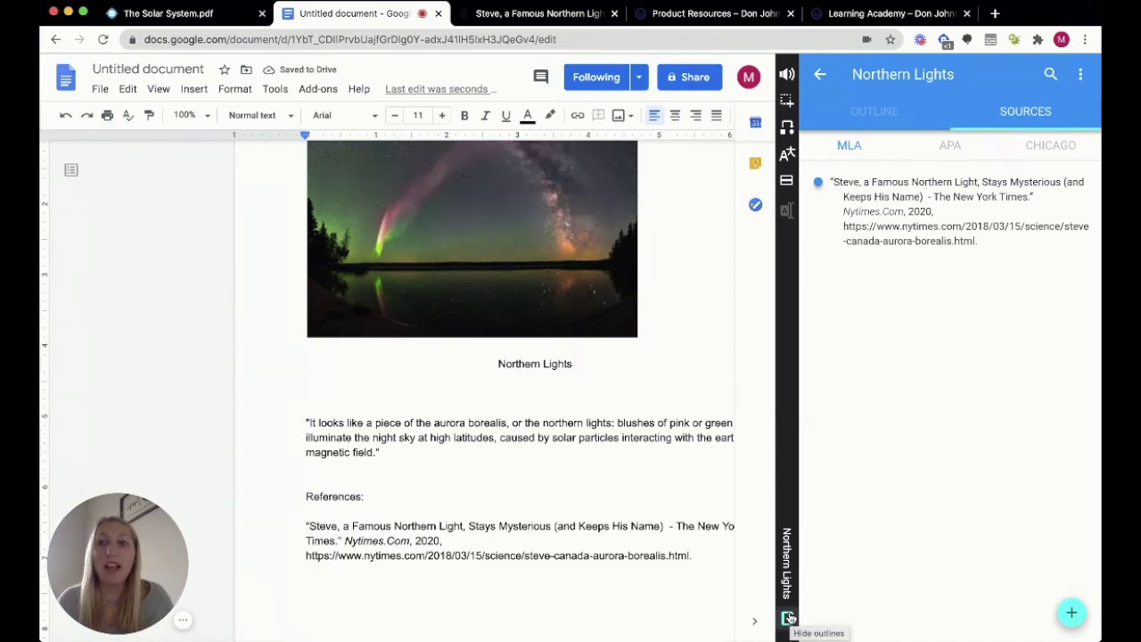
pyautogui.click(788, 618)
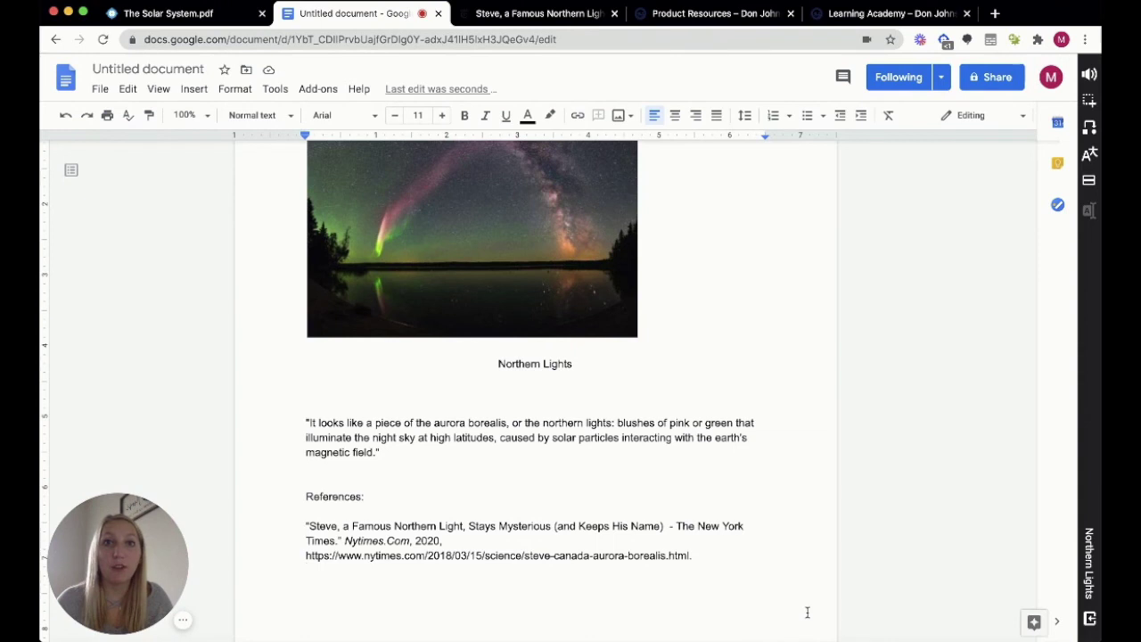